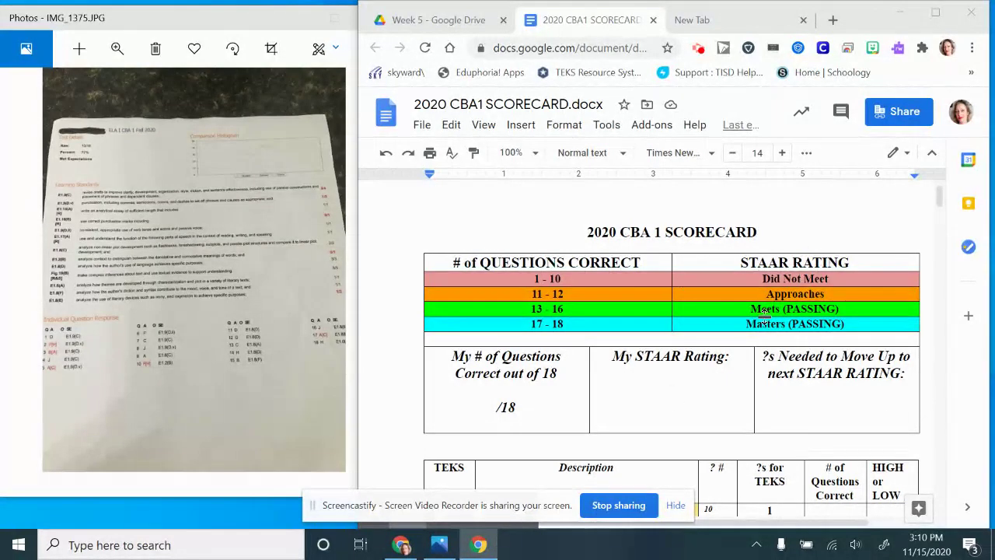
Look over the scorecard's STAAR rating and TEKS tables, and enlarge the test details in the score report photo
scroll(765, 315, down, 1)
scroll(764, 315, up, 2)
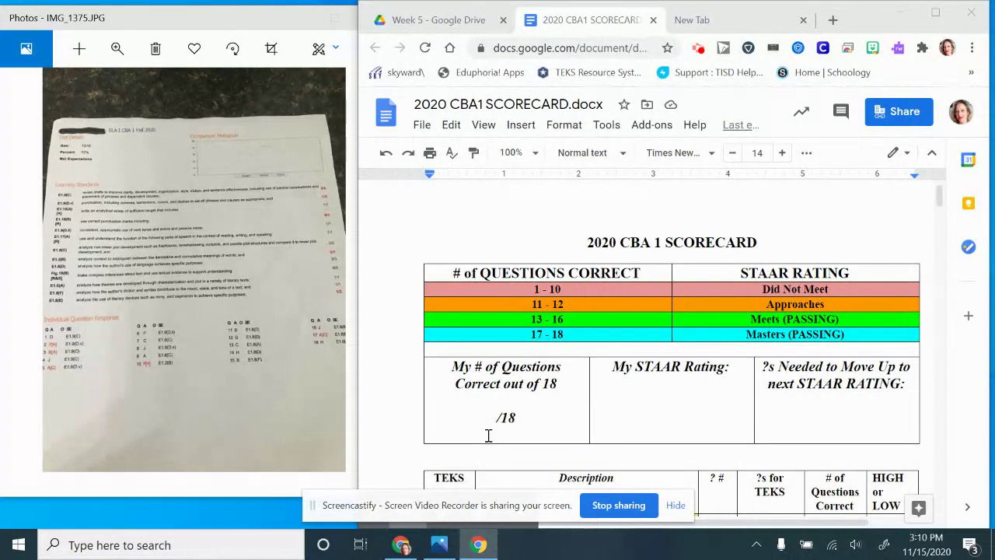
scroll(488, 428, down, 2)
scroll(488, 435, down, 1)
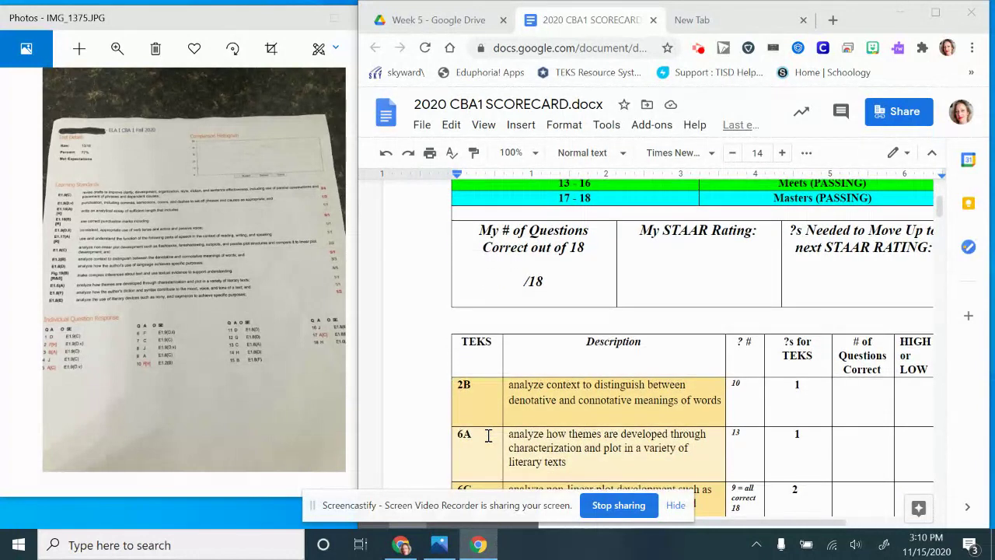
scroll(489, 436, down, 3)
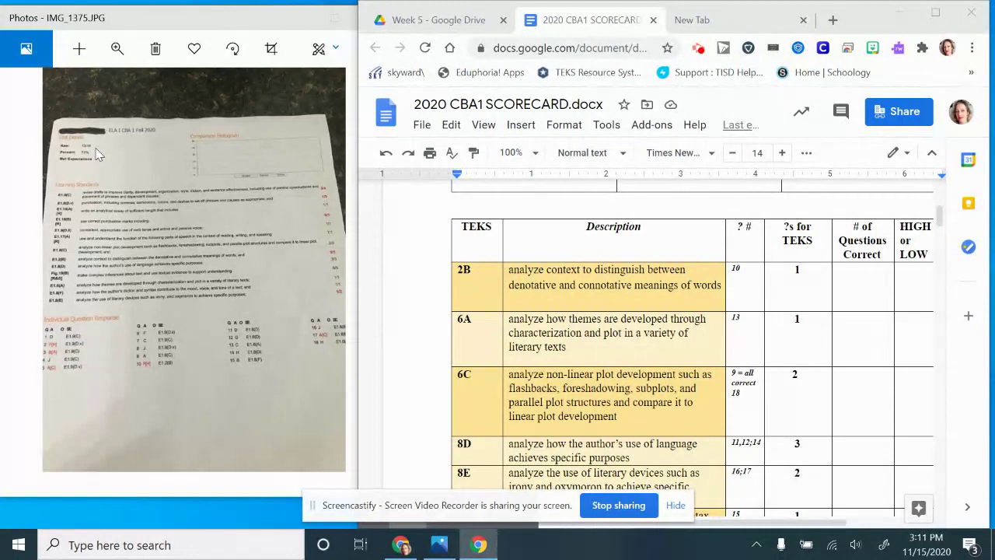
scroll(542, 303, up, 4)
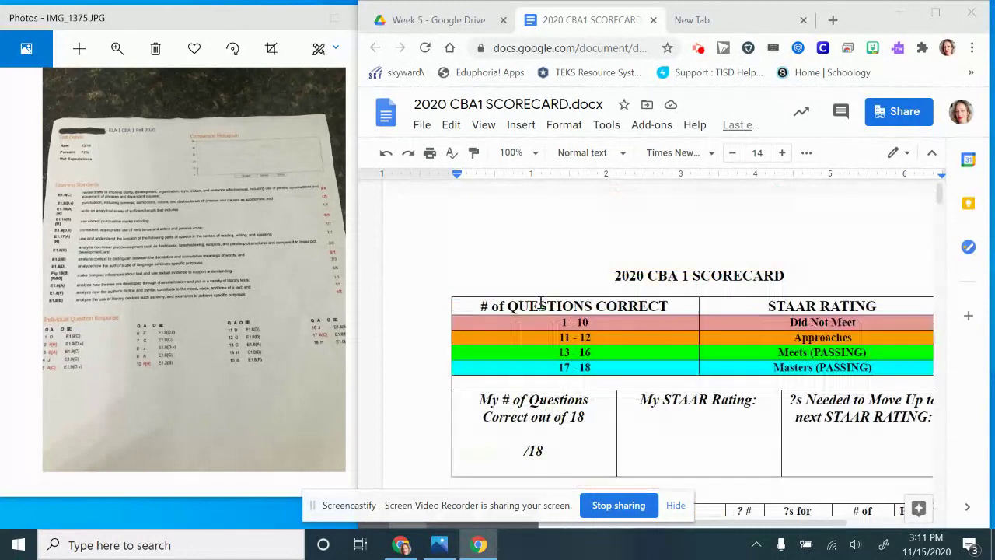
scroll(542, 304, down, 2)
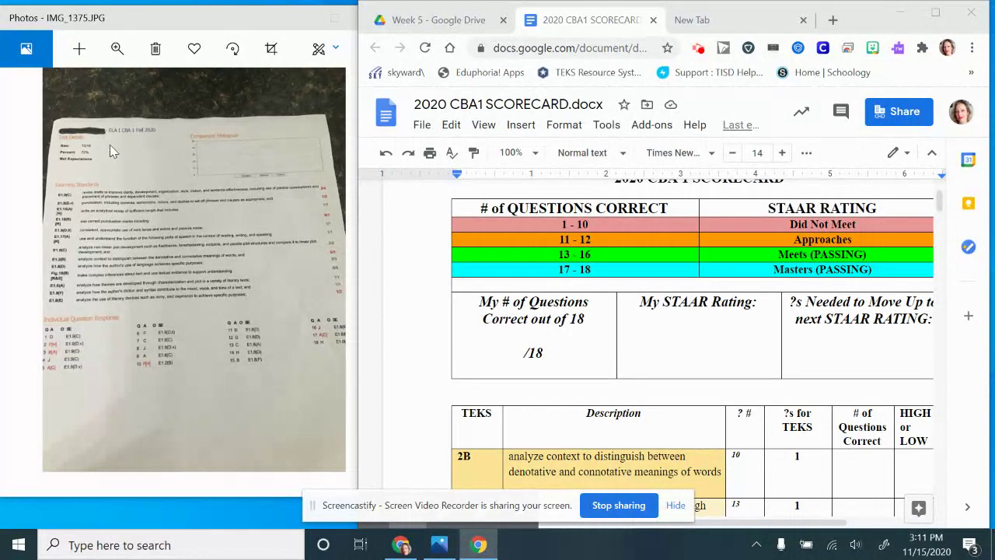
drag(357, 494, 369, 477)
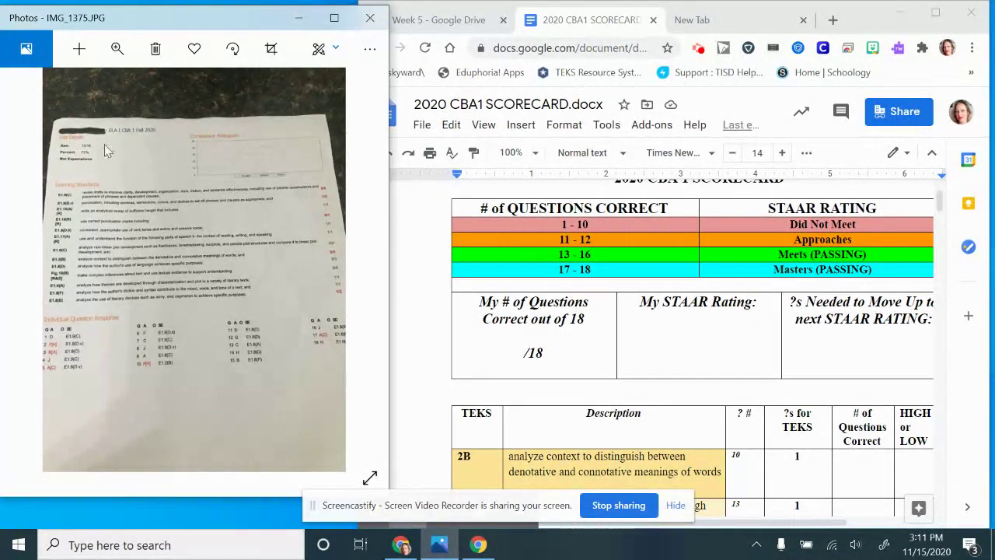
scroll(65, 185, up, 3)
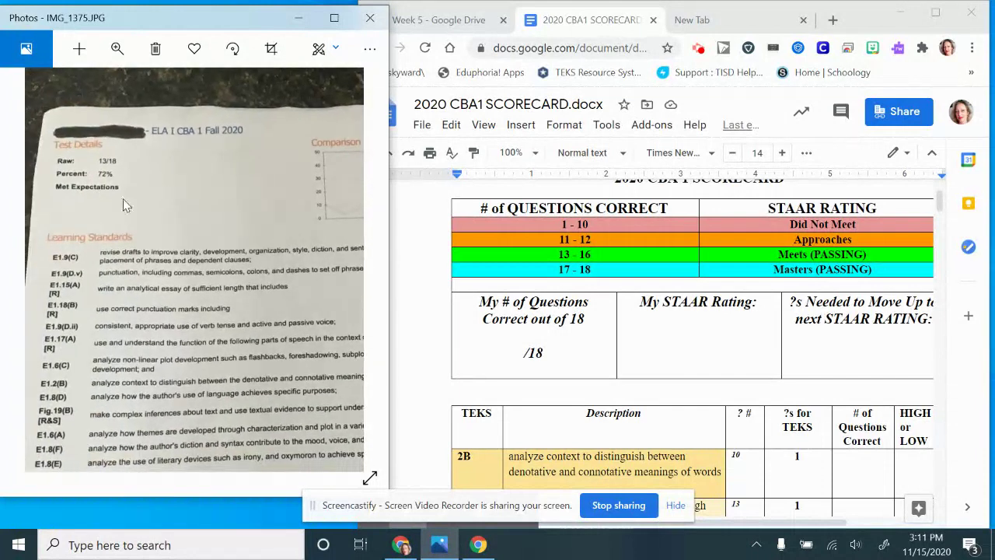
Set the border color of the table row containing the number of questions correct to purple
click(509, 347)
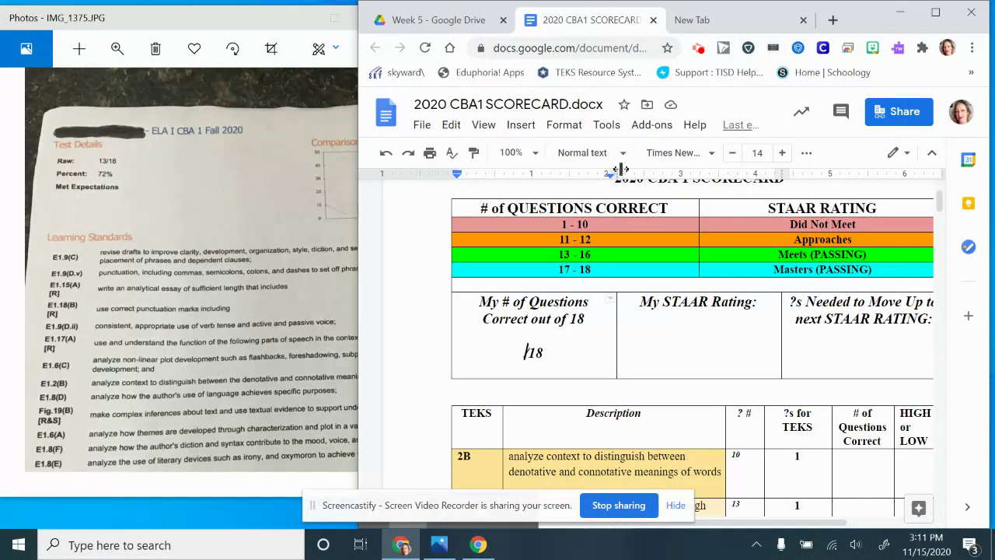
click(805, 154)
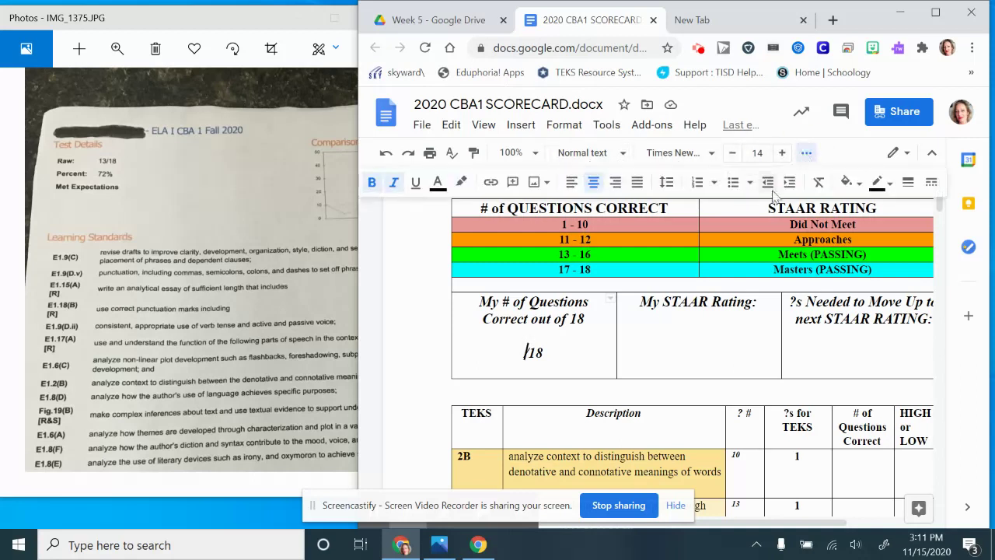
click(877, 183)
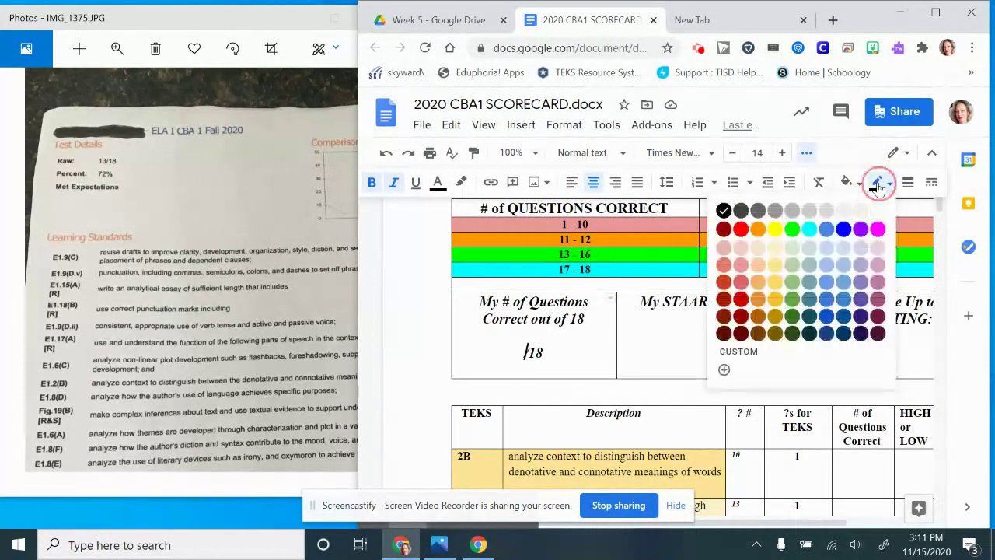
click(862, 228)
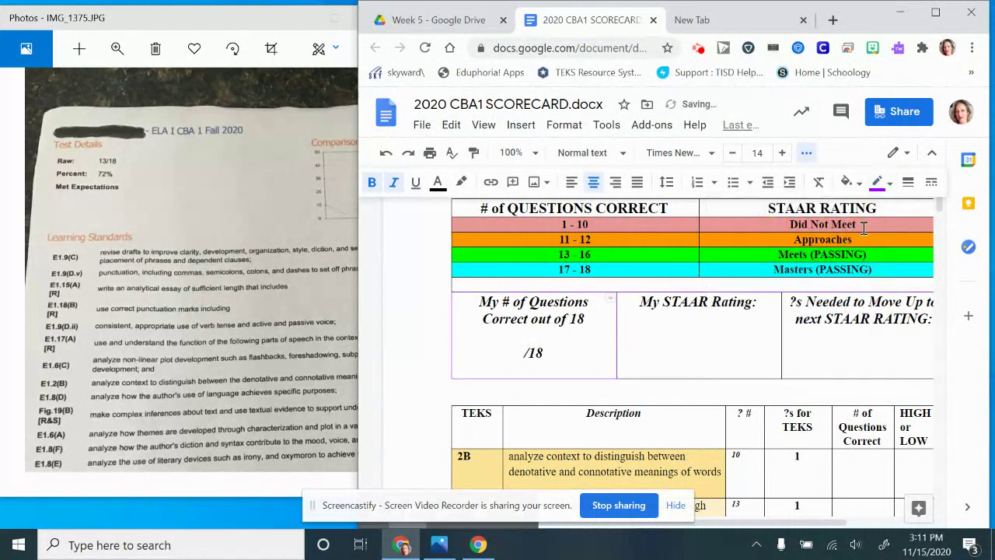
Reapply the purple border color and enter 13 before /18 as the number of questions correct
text(13)
key(BackSpace)
key(BackSpace)
click(878, 183)
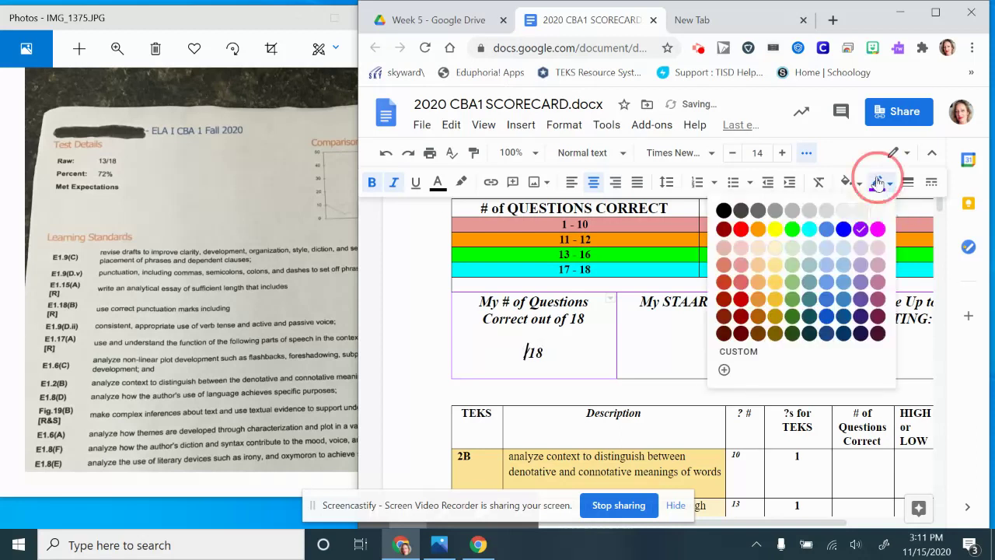
click(860, 227)
text(13)
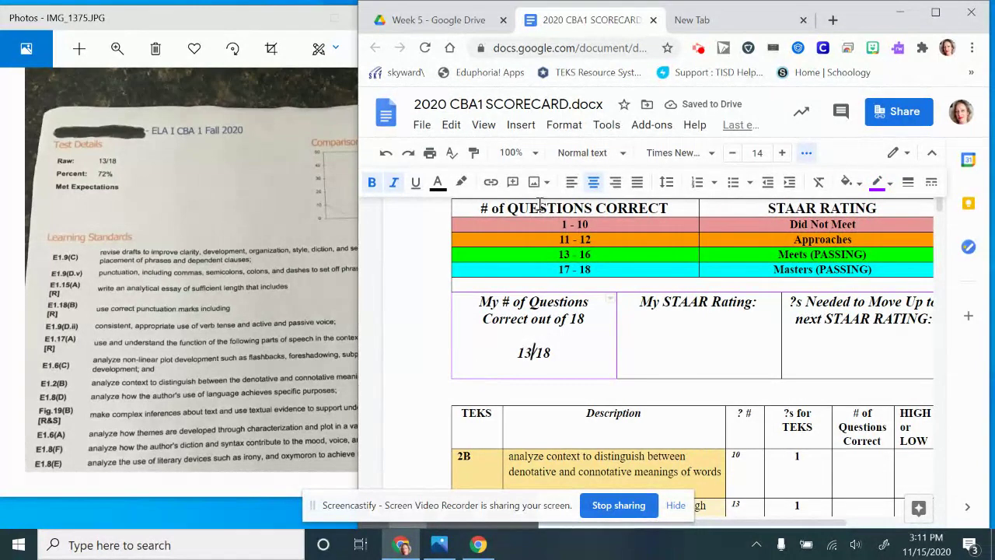
Change the text color of the 13 in front of /18 to magenta
click(437, 181)
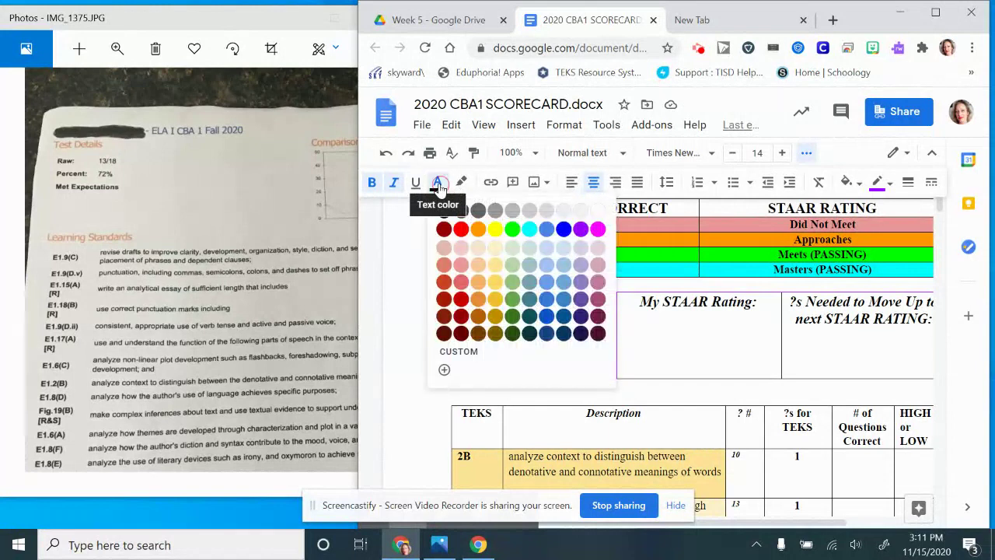
click(580, 229)
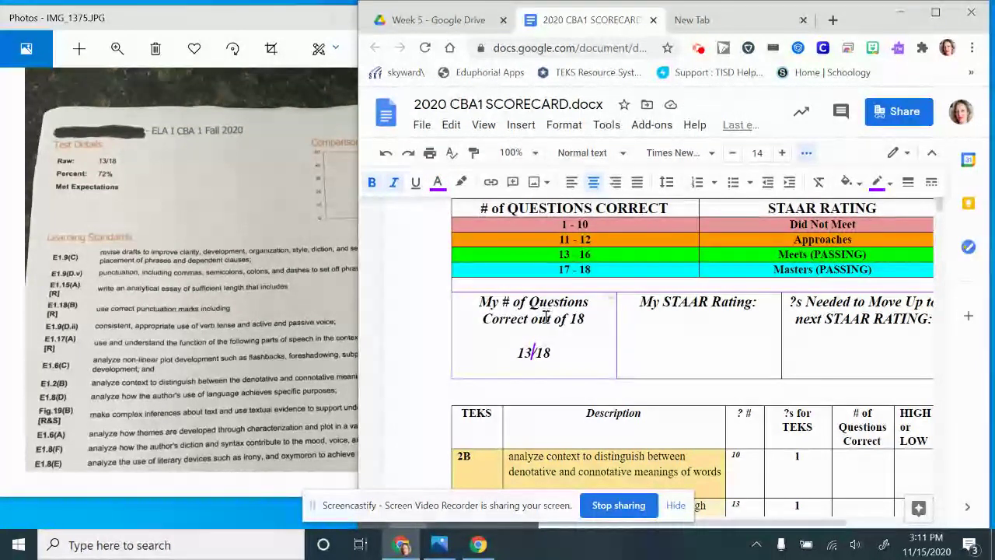
click(511, 352)
drag(511, 352, 531, 352)
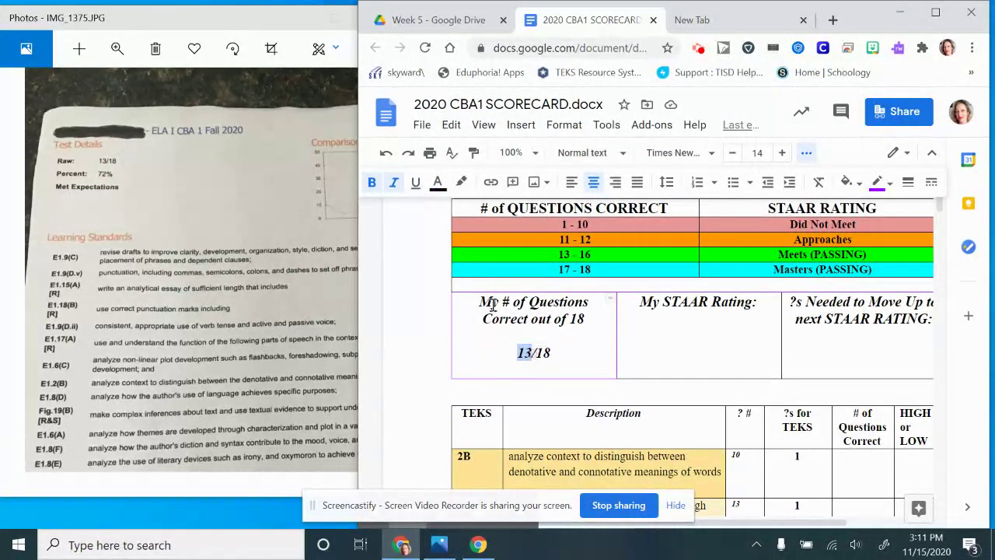
click(437, 187)
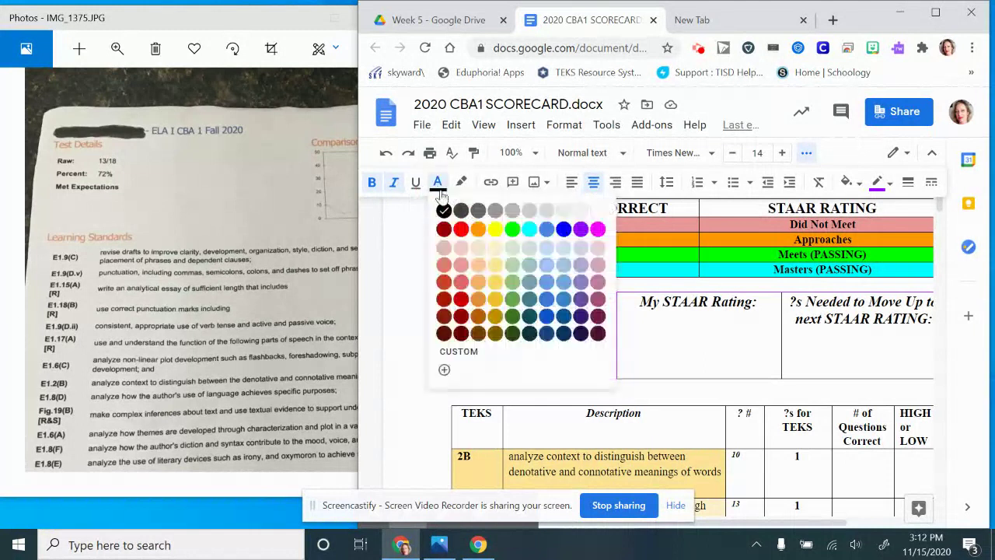
click(598, 230)
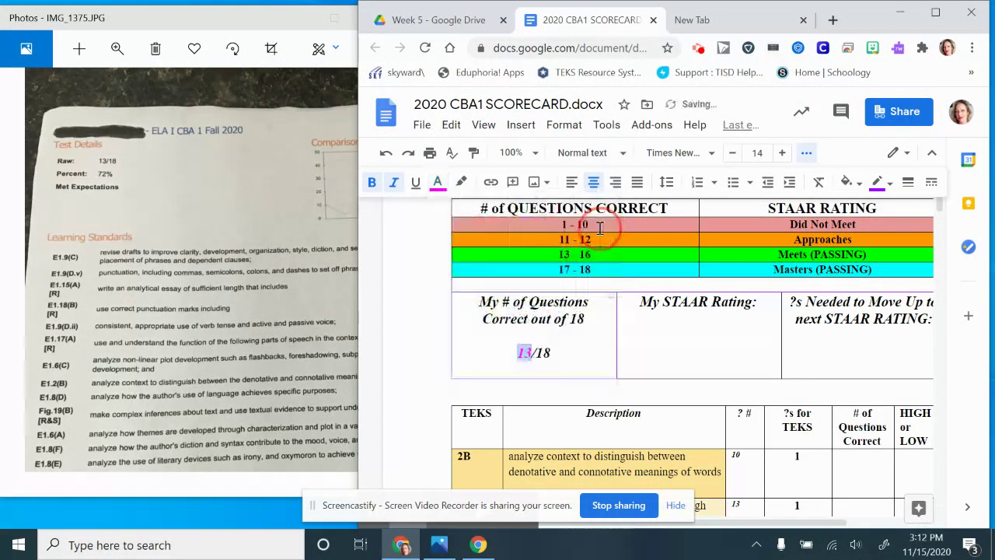
Examine the individual question responses, learning standards and test details in the score report photo
click(655, 350)
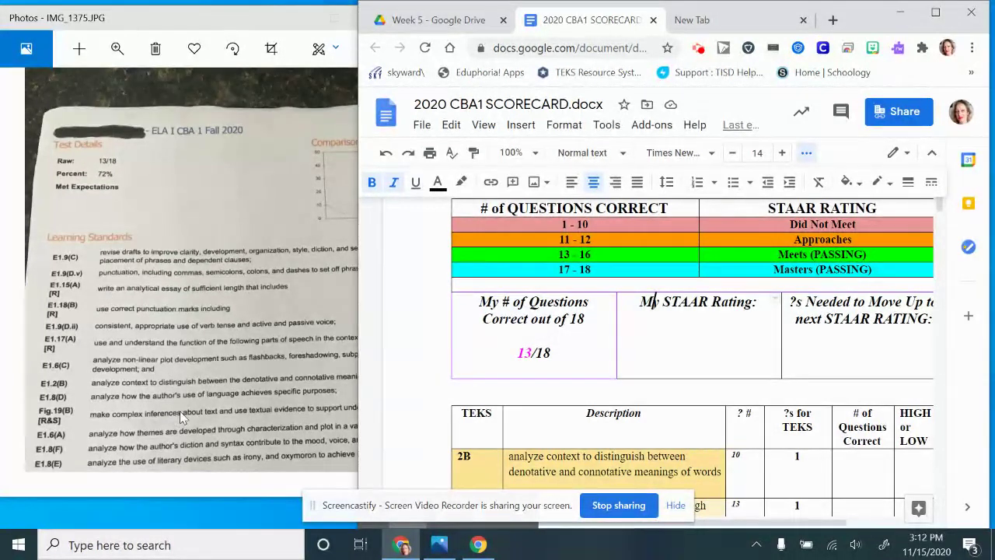
drag(179, 410, 179, 233)
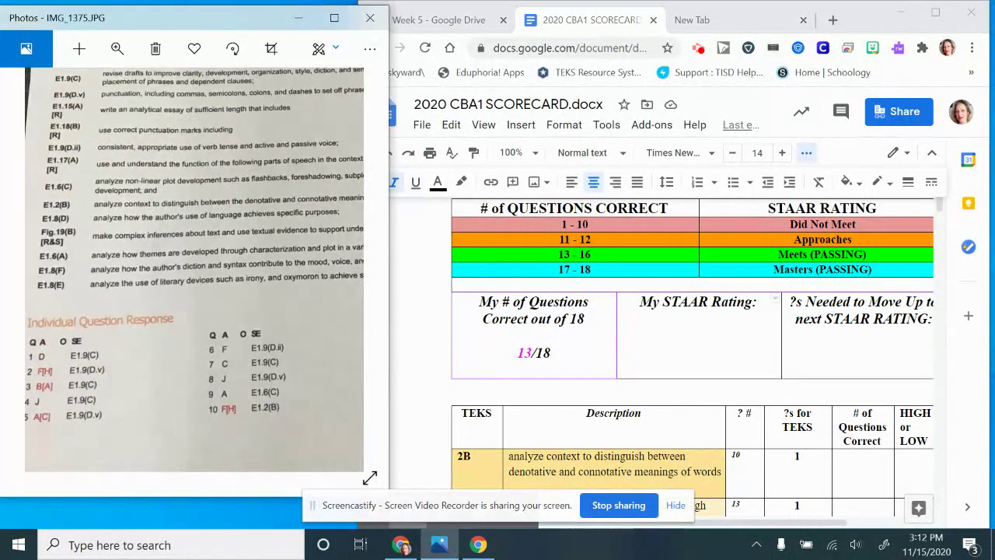
drag(218, 404, 161, 417)
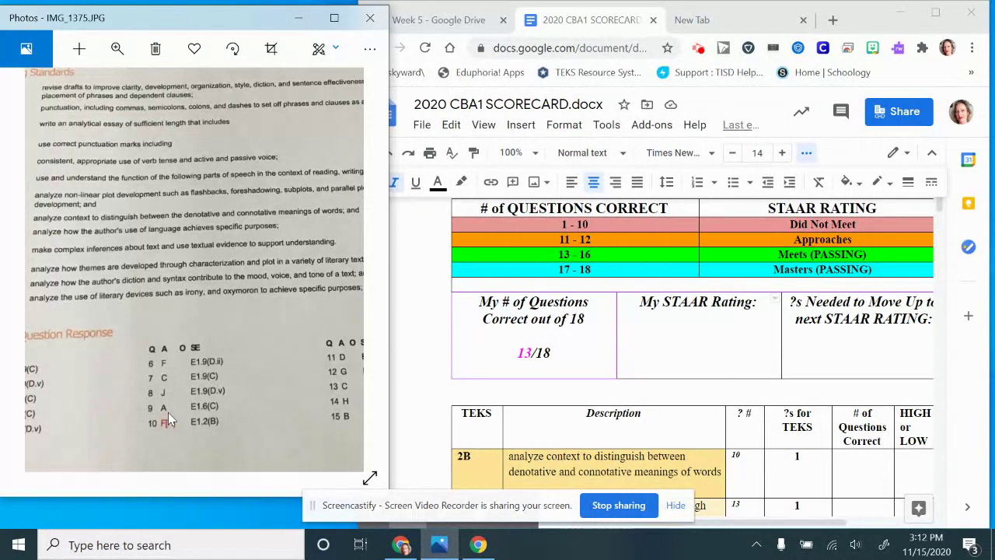
scroll(168, 412, up, 5)
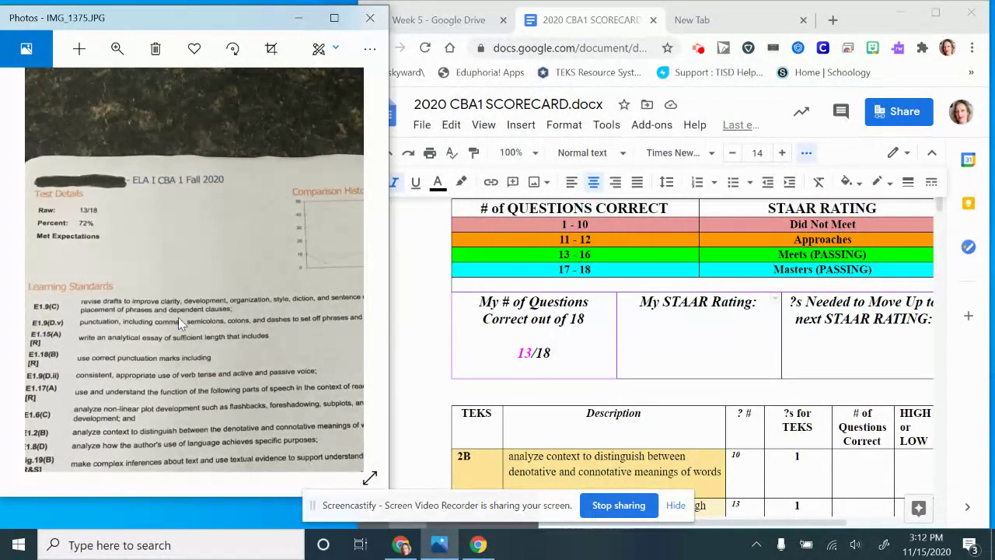
scroll(178, 317, down, 8)
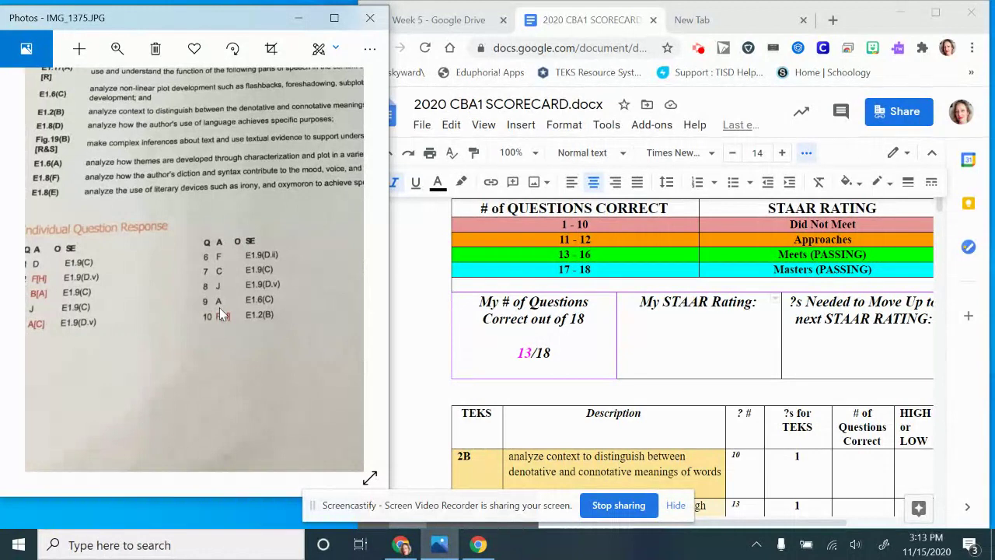
scroll(219, 307, up, 5)
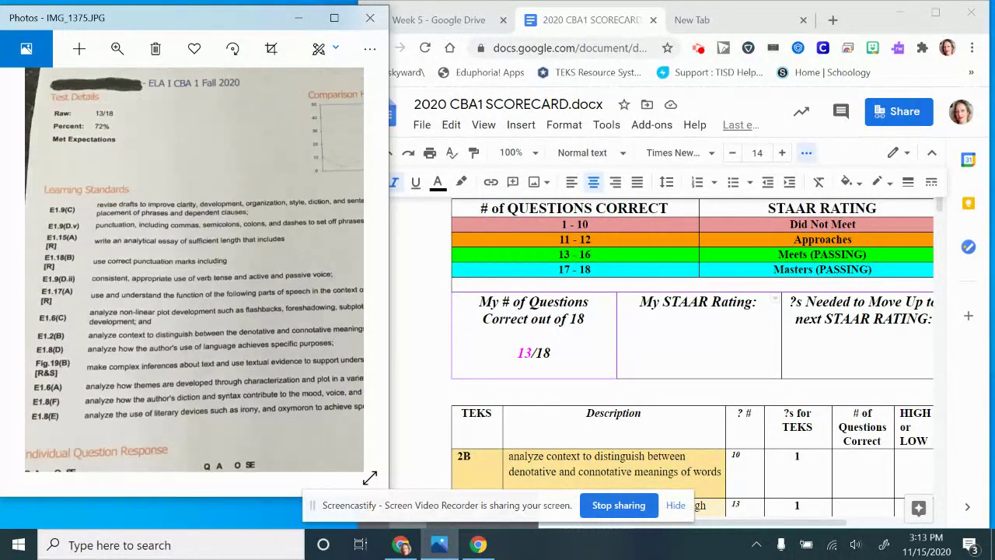
scroll(194, 268, up, 2)
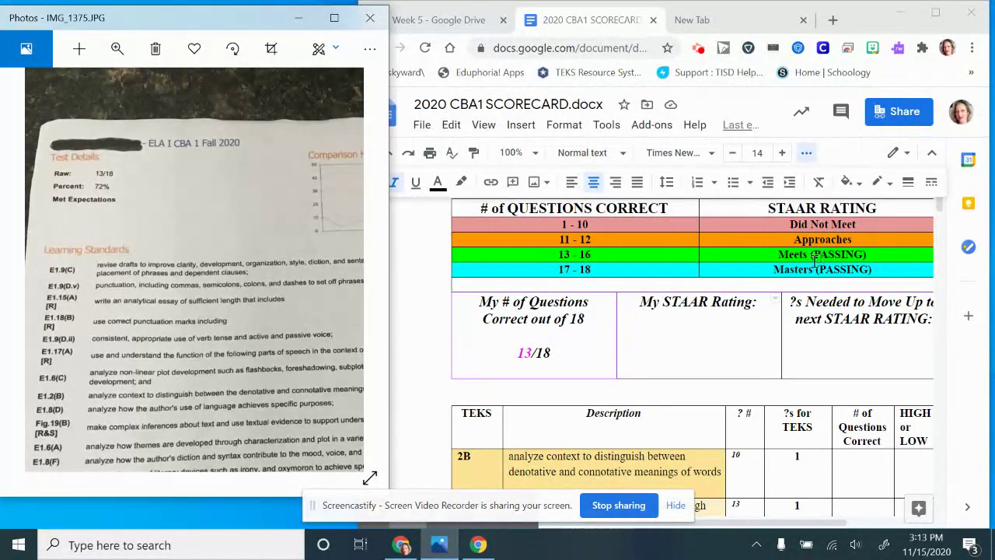
Enter MEETS in magenta on a new line under the My STAAR Rating heading
click(712, 326)
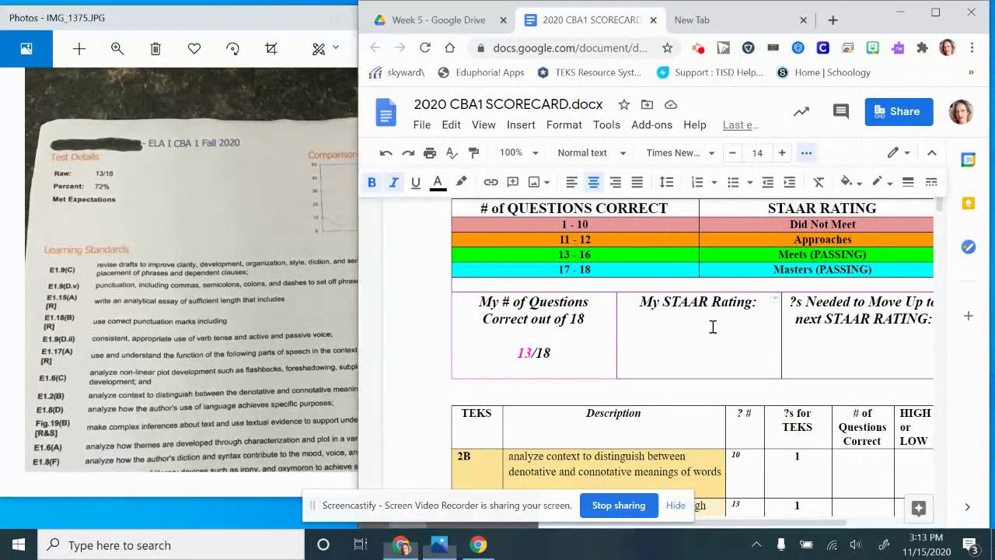
click(766, 306)
key(Return)
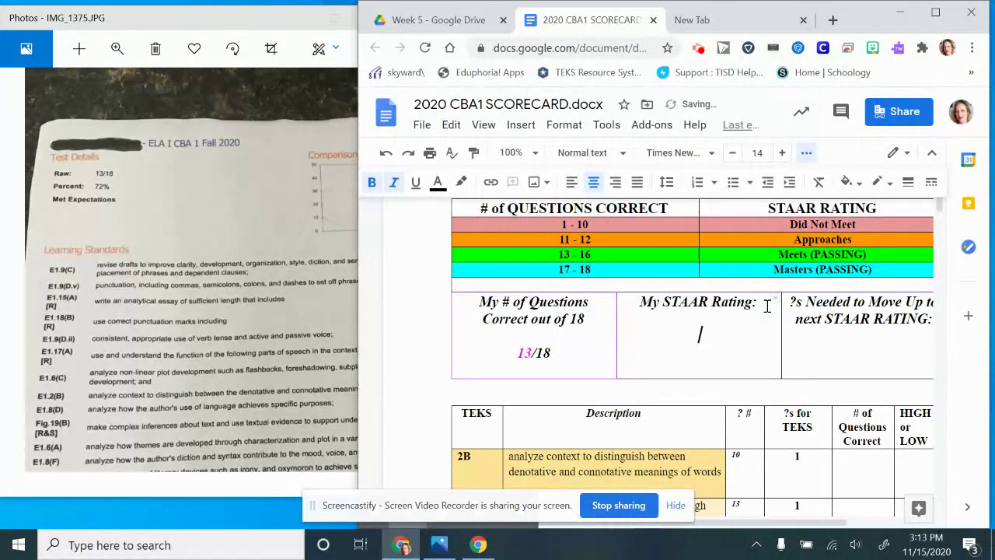
click(438, 184)
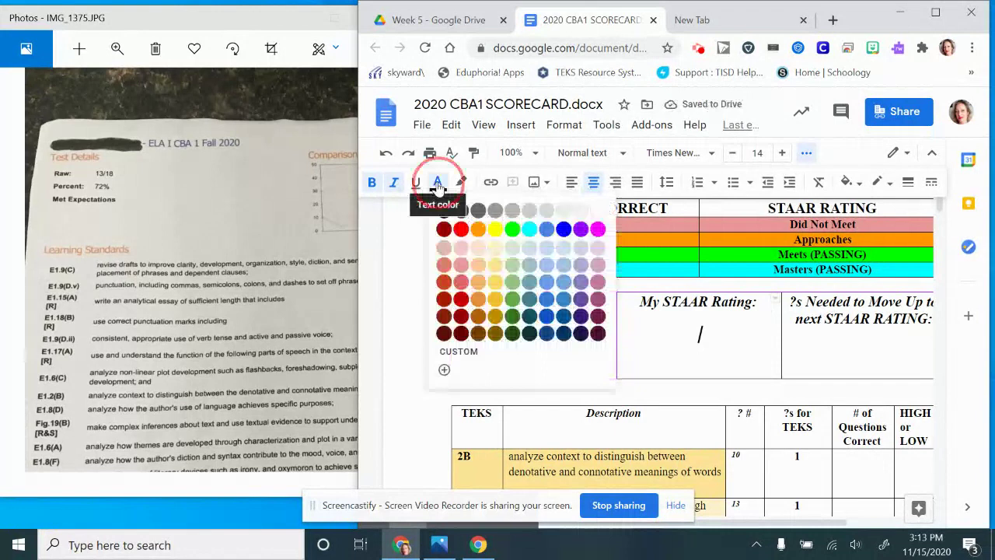
click(598, 229)
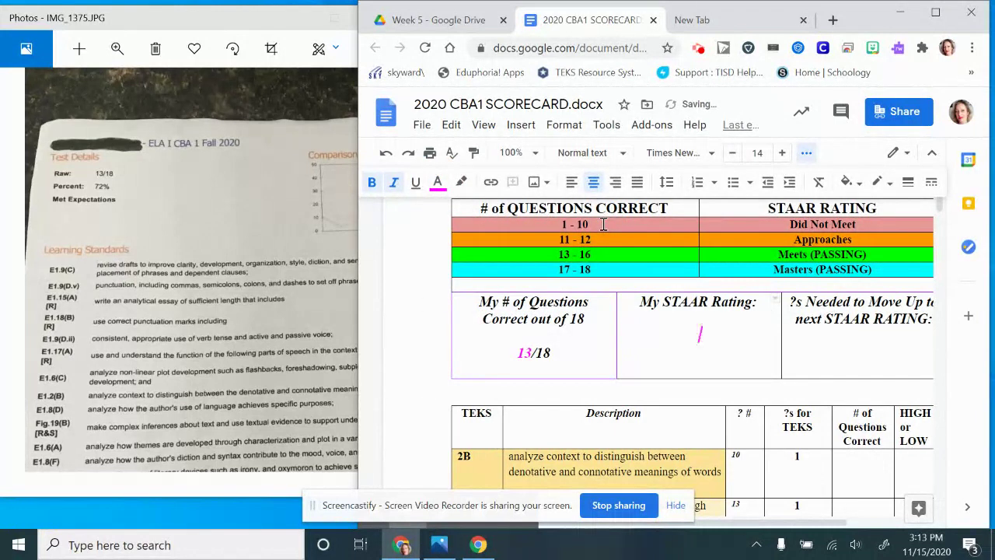
text(MEETS)
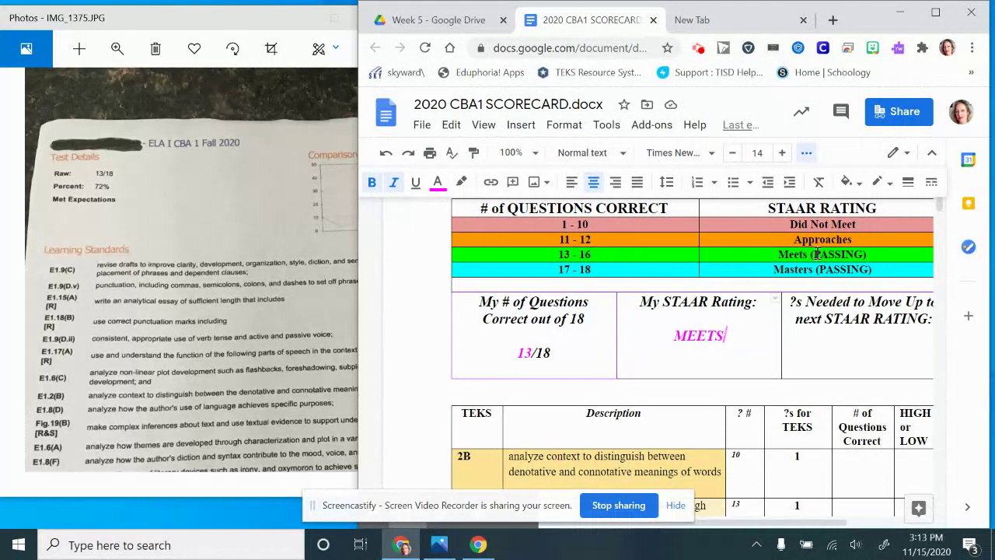
Enter a centered magenta 4 under the "?s Needed to Move Up to next STAAR RATING" heading
scroll(816, 254, right, 1)
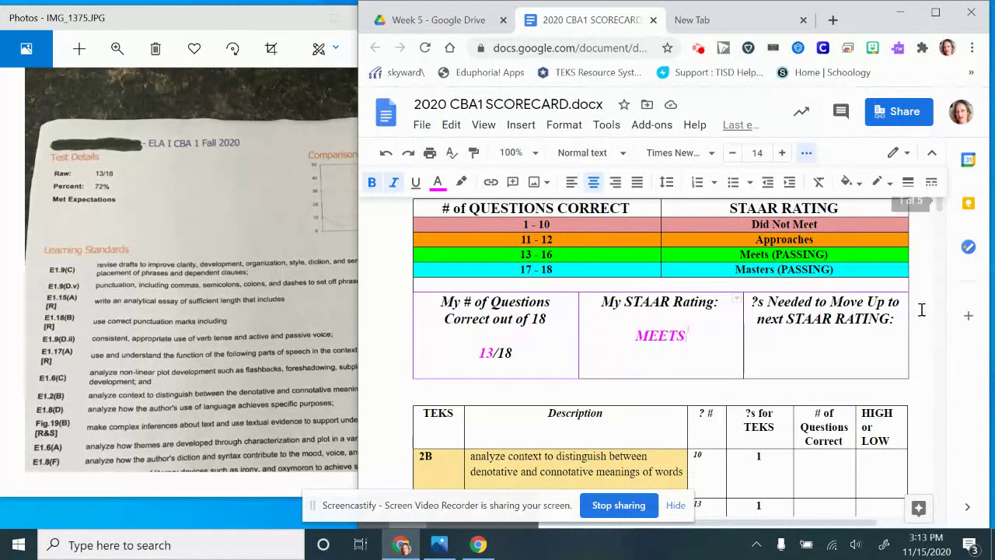
click(898, 319)
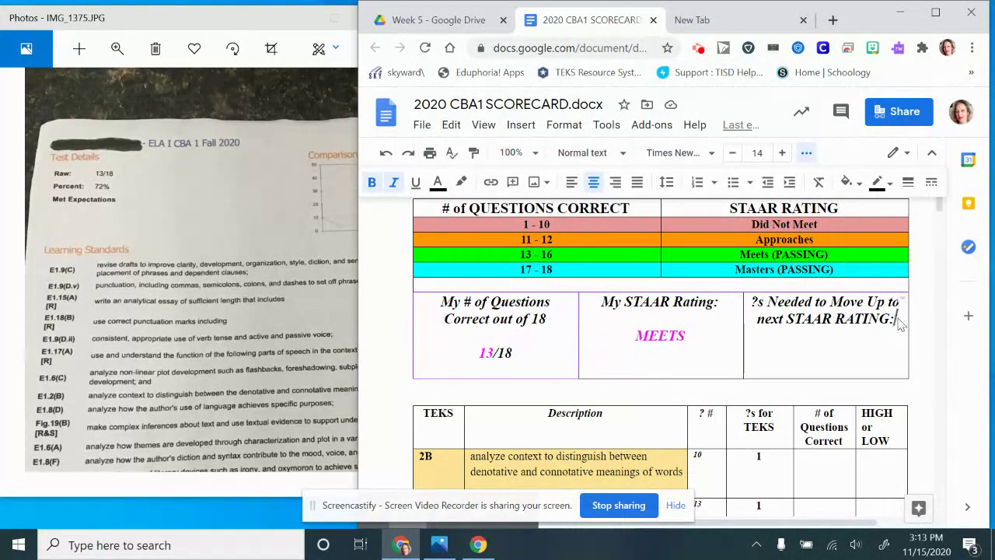
key(Return)
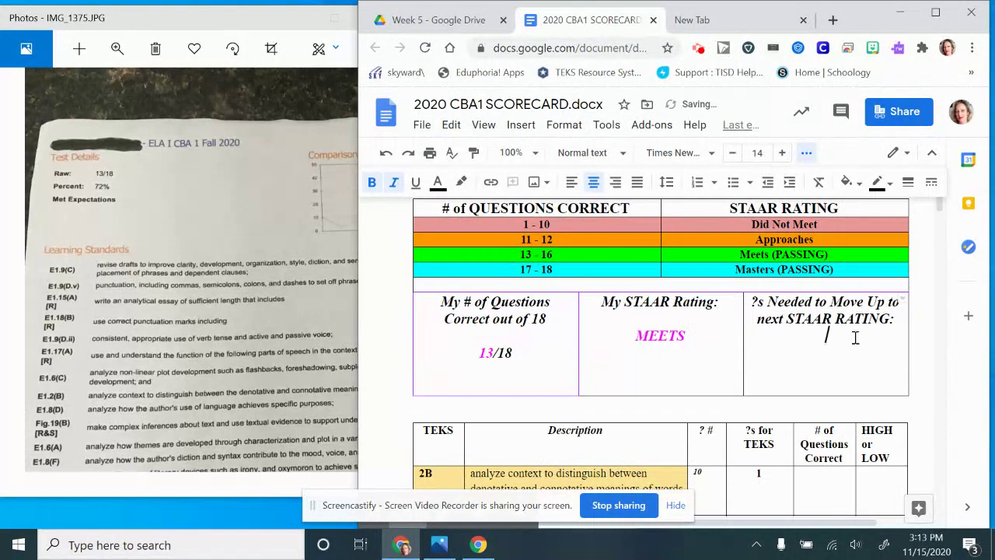
click(825, 385)
key(ctrl+shift+l)
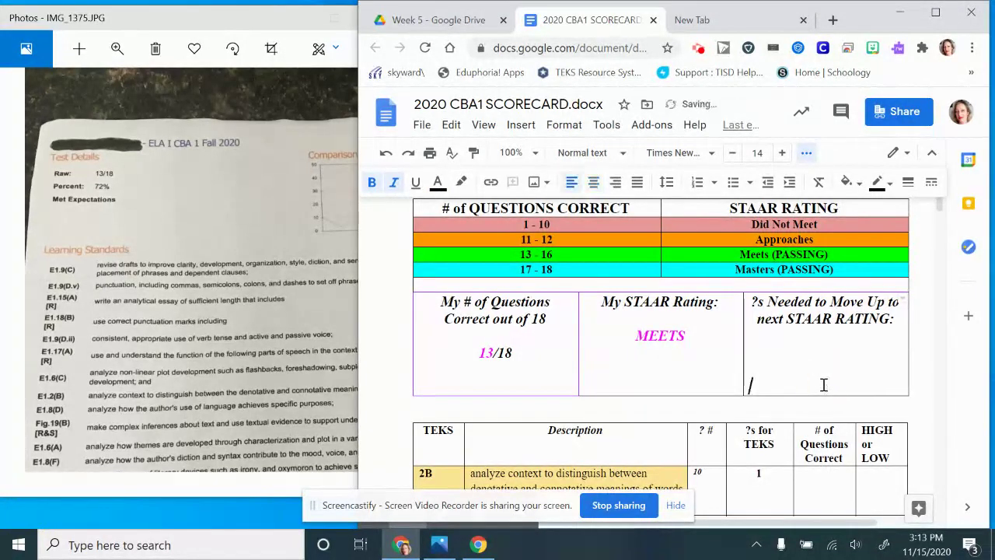
key(BackSpace)
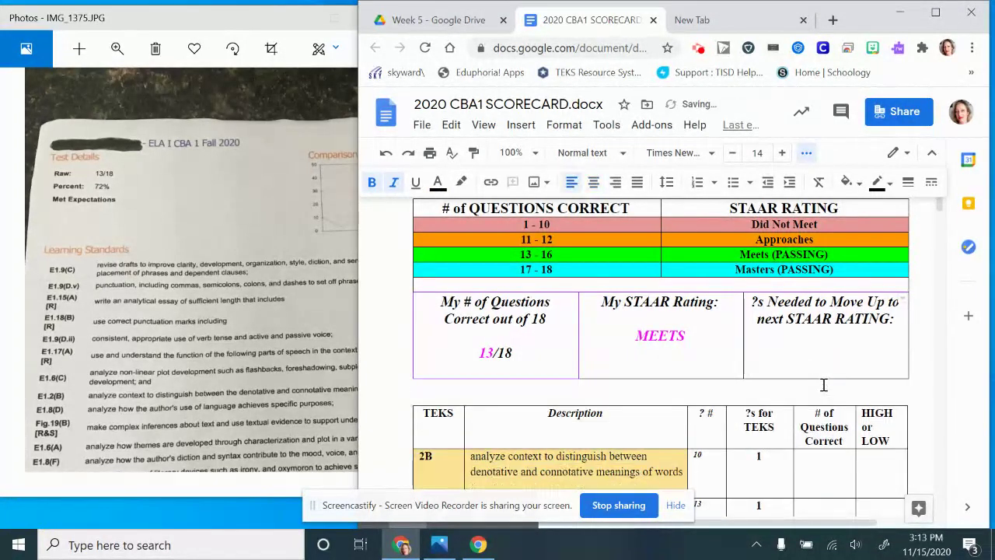
key(ctrl+shift+e)
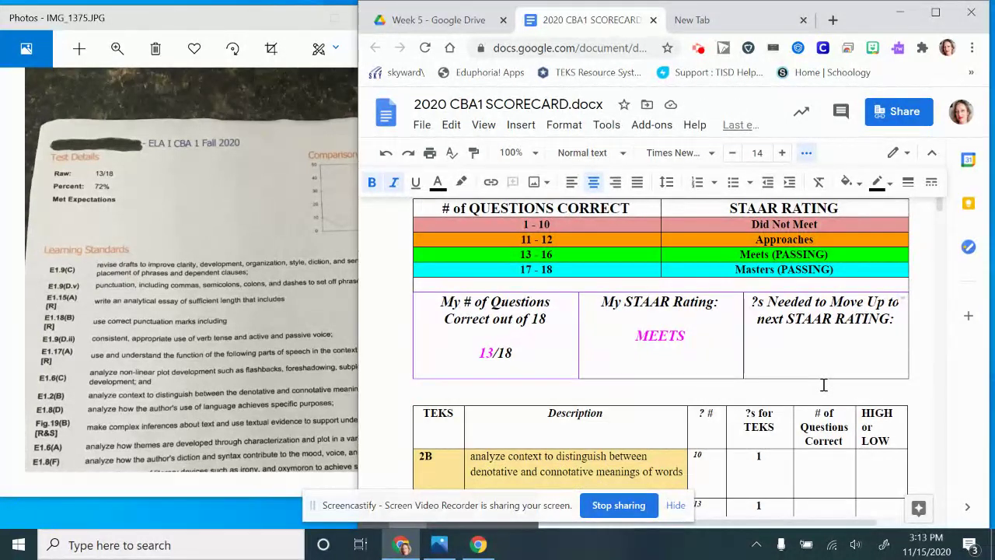
click(437, 187)
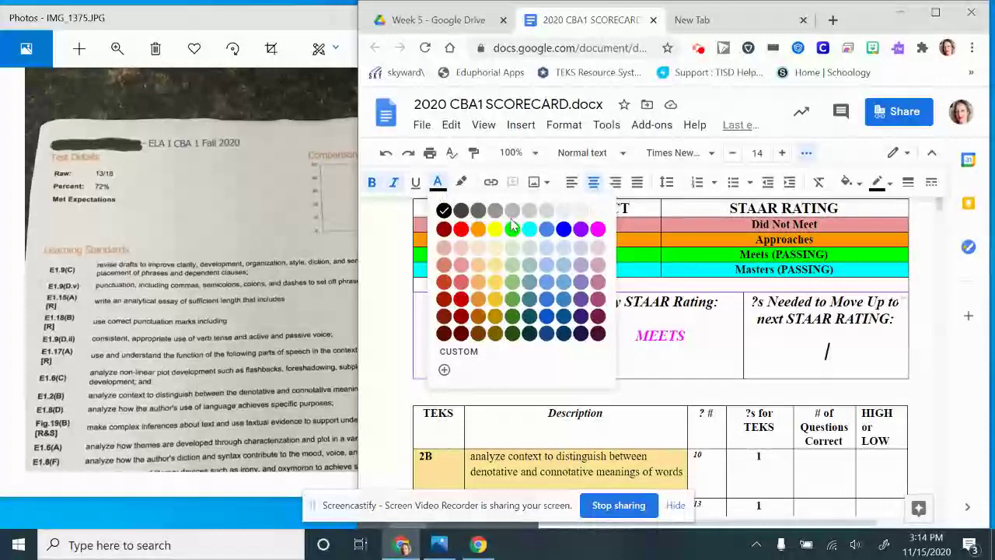
click(597, 228)
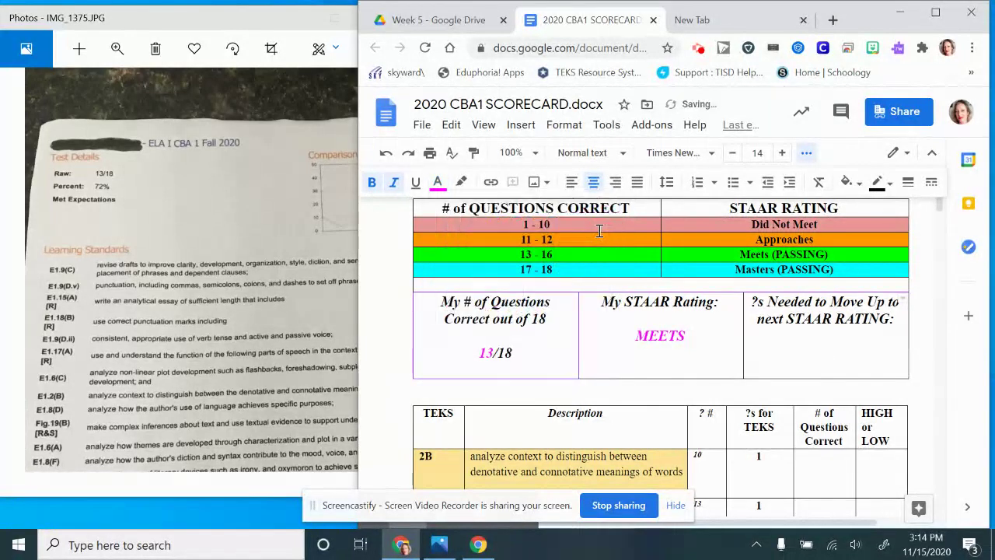
text(4)
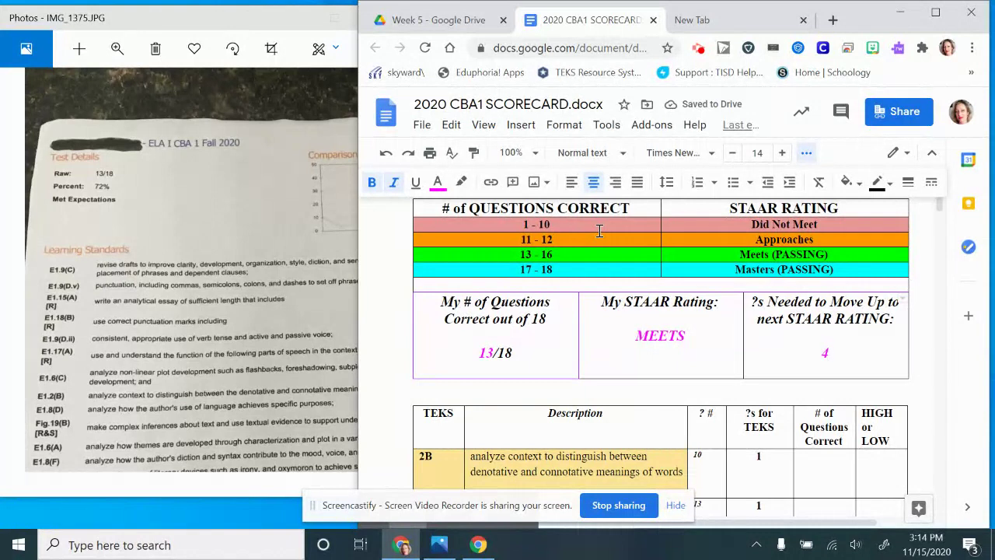
Review the TEKS table from 2B to 9D, including the descriptions, question numbers and number of questions per standard
scroll(600, 230, down, 1)
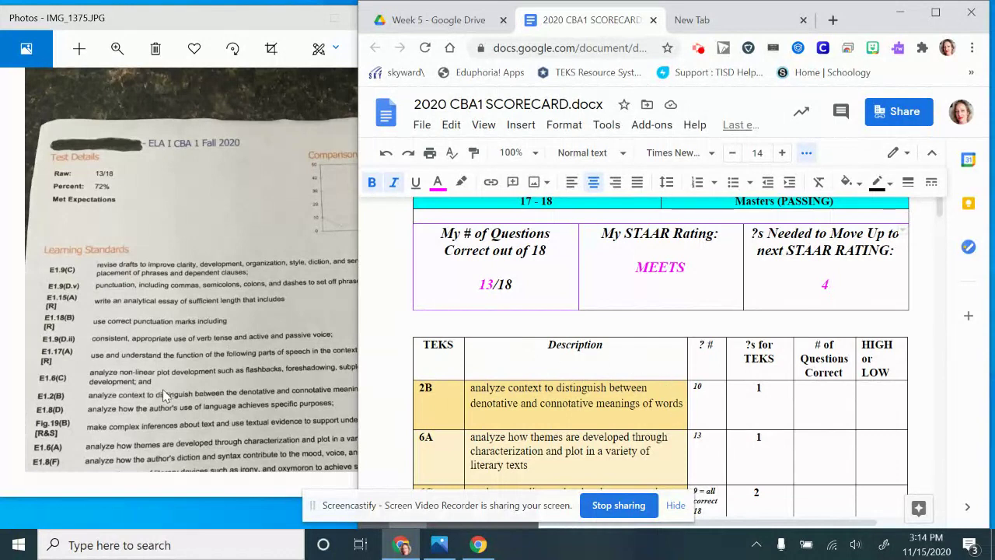
scroll(525, 395, down, 1)
scroll(524, 395, down, 3)
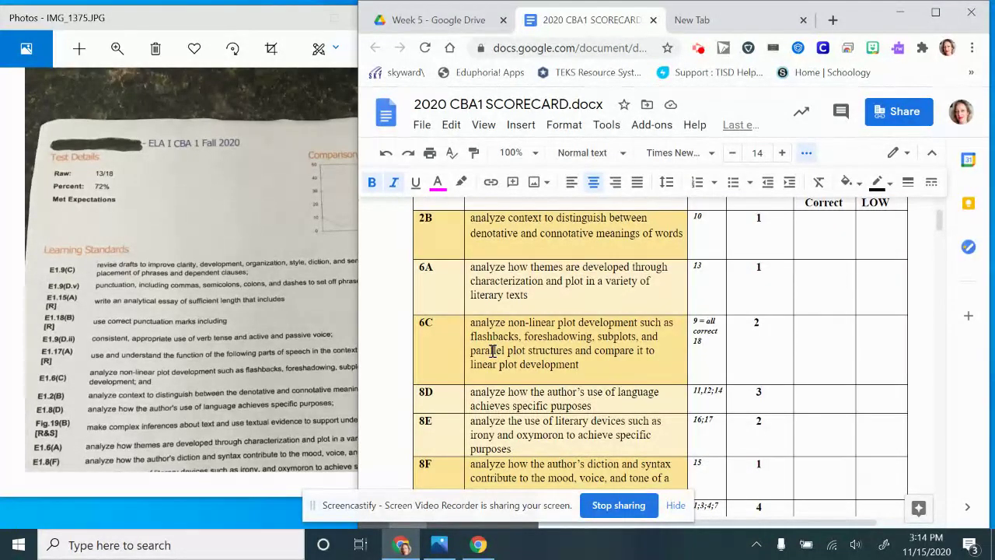
scroll(497, 289, down, 2)
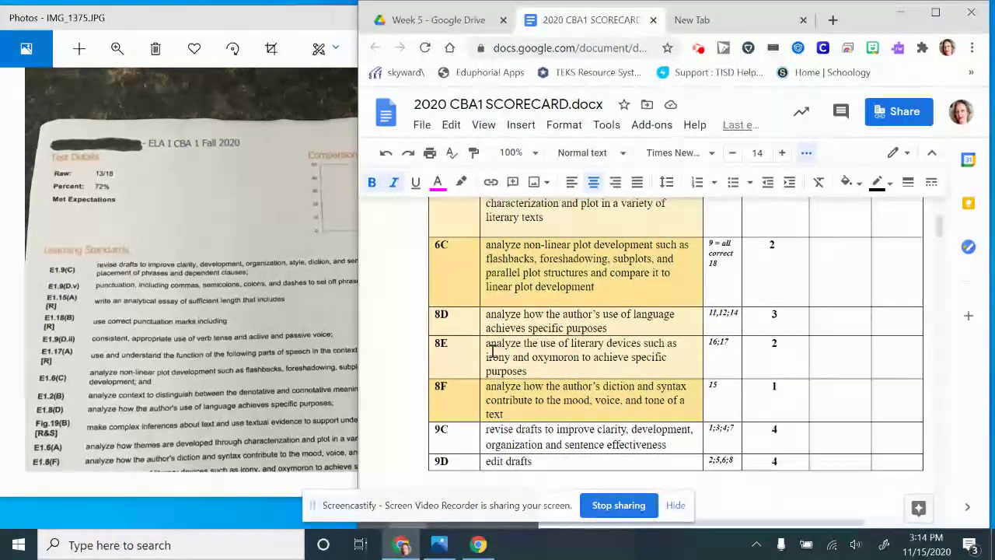
scroll(492, 351, up, 3)
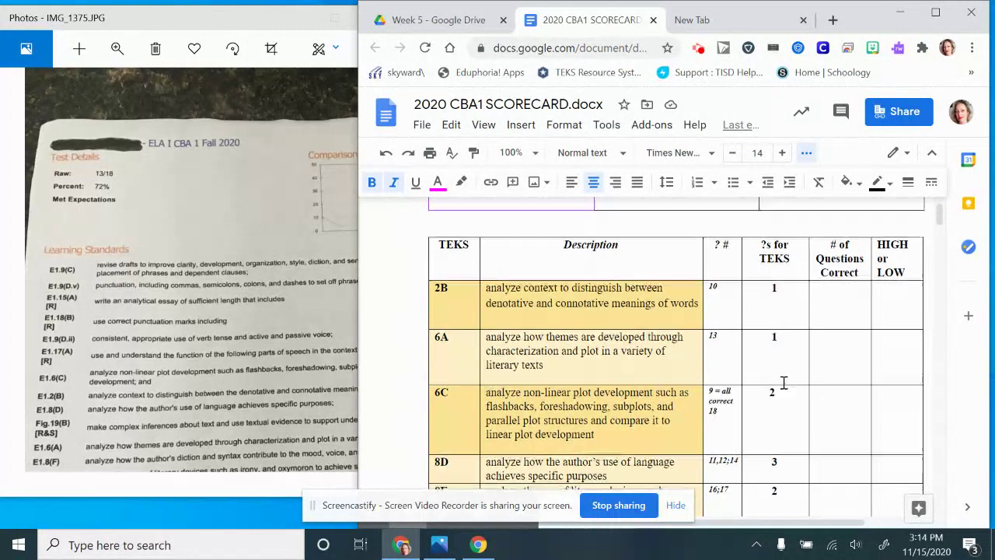
scroll(783, 382, down, 1)
scroll(792, 377, down, 2)
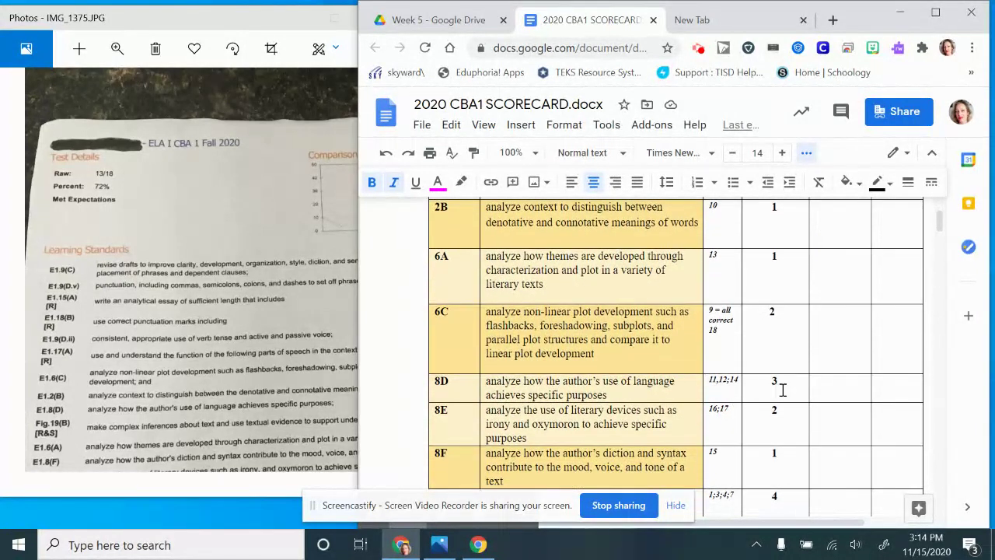
scroll(782, 388, down, 4)
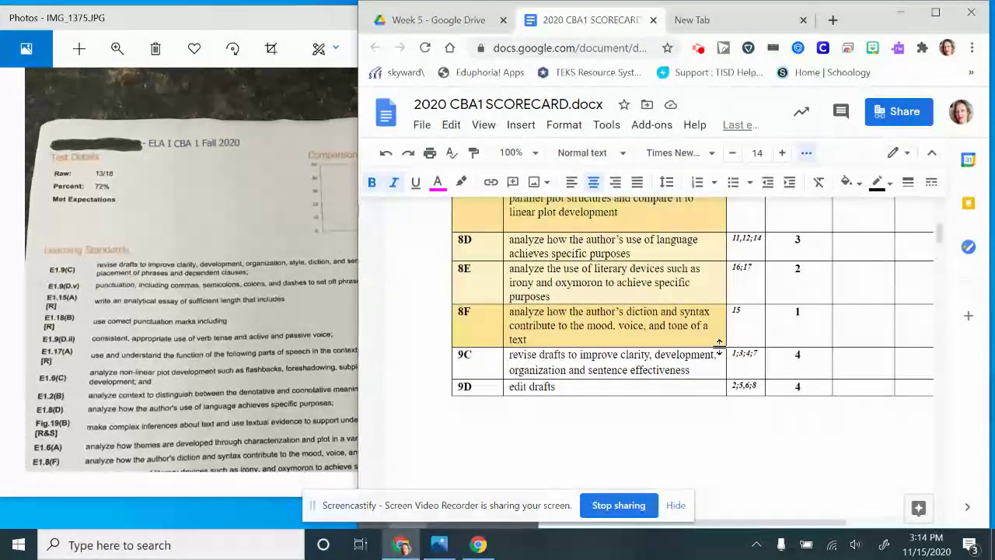
scroll(722, 347, up, 6)
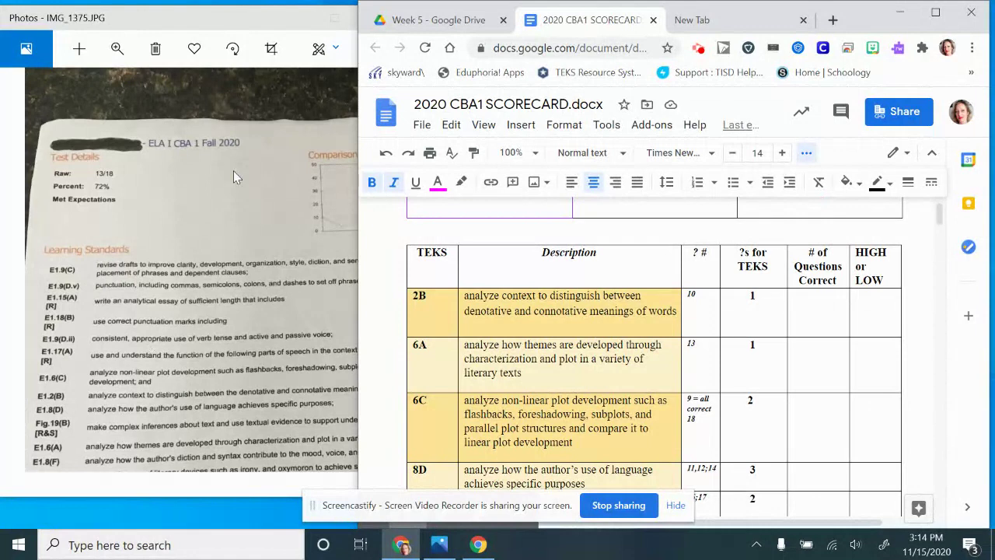
Using the individual question responses in the report photo, enter 1 for question 1 in the 9C row's # of Questions Correct cell
click(151, 350)
scroll(150, 350, down, 5)
drag(150, 350, 113, 313)
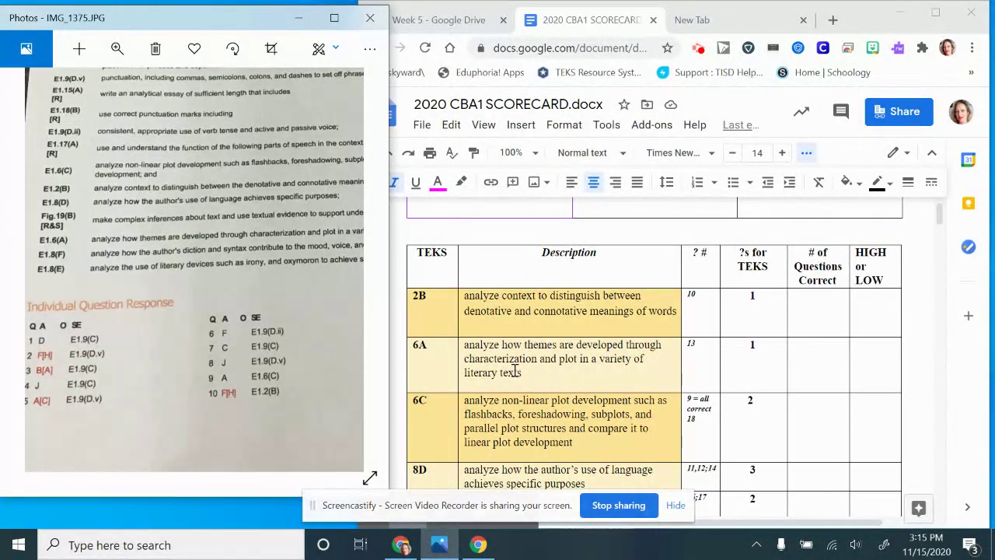
scroll(650, 372, down, 3)
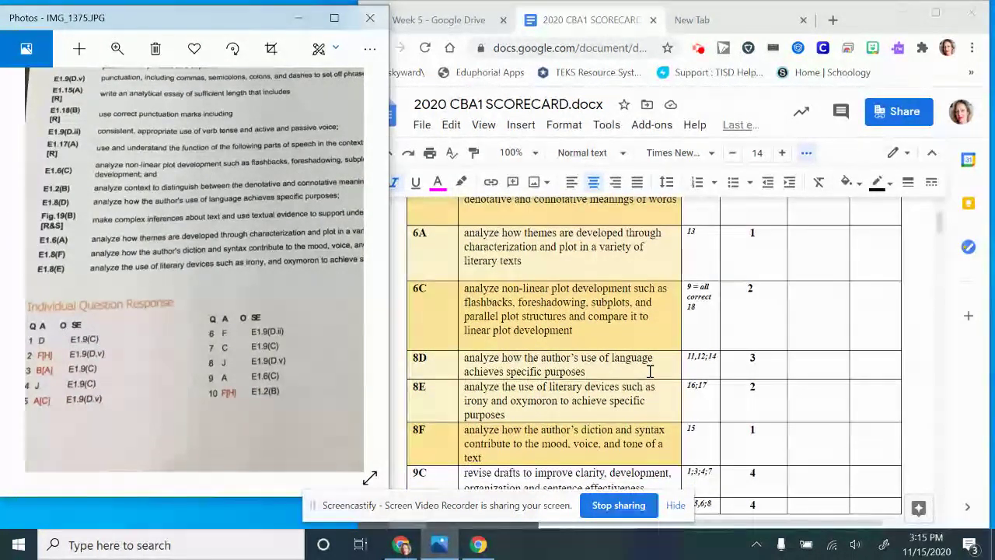
scroll(650, 372, down, 1)
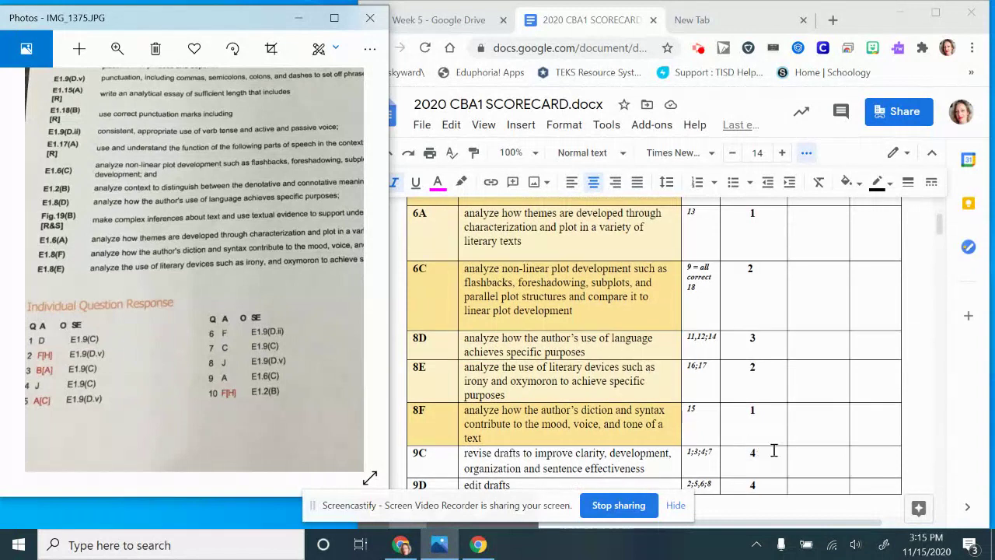
click(801, 455)
double_click(801, 455)
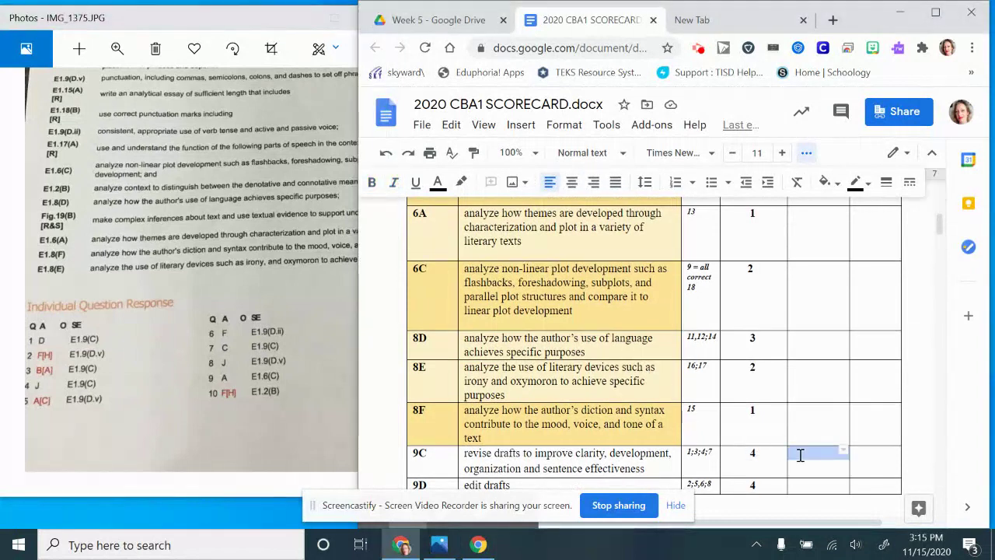
text(1)
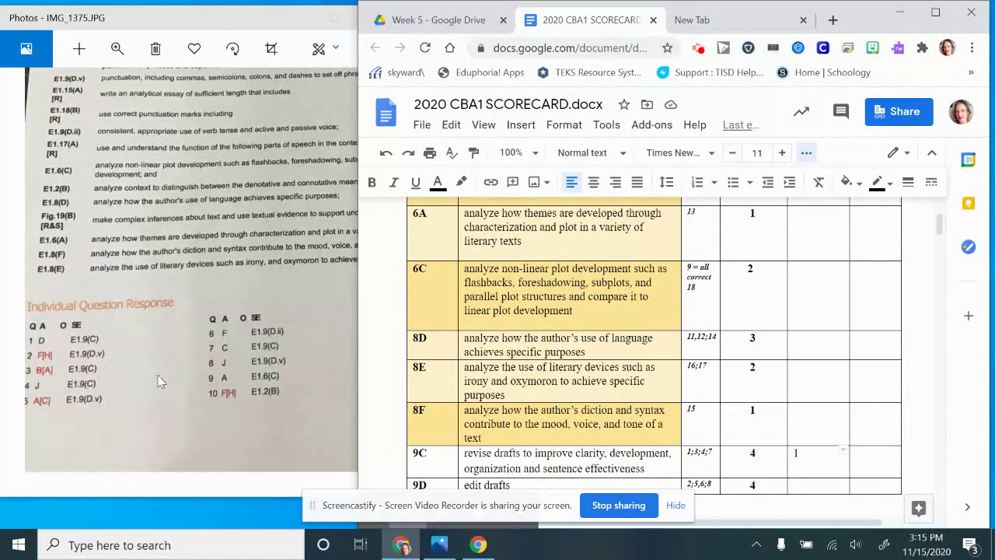
Record questions 2 to 4 under # of Questions Correct: x in the 9D row and x1 added to the 9C row
scroll(793, 444, down, 1)
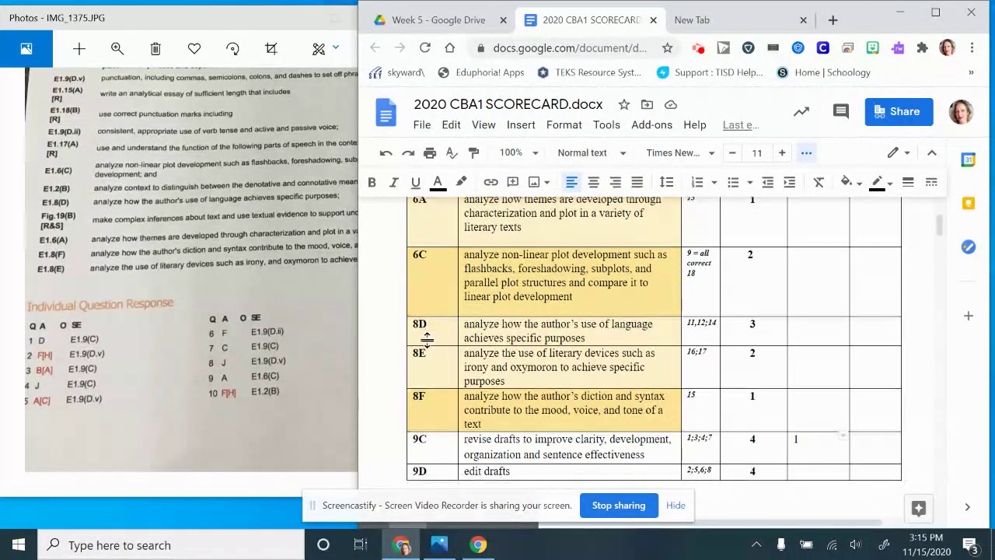
click(811, 464)
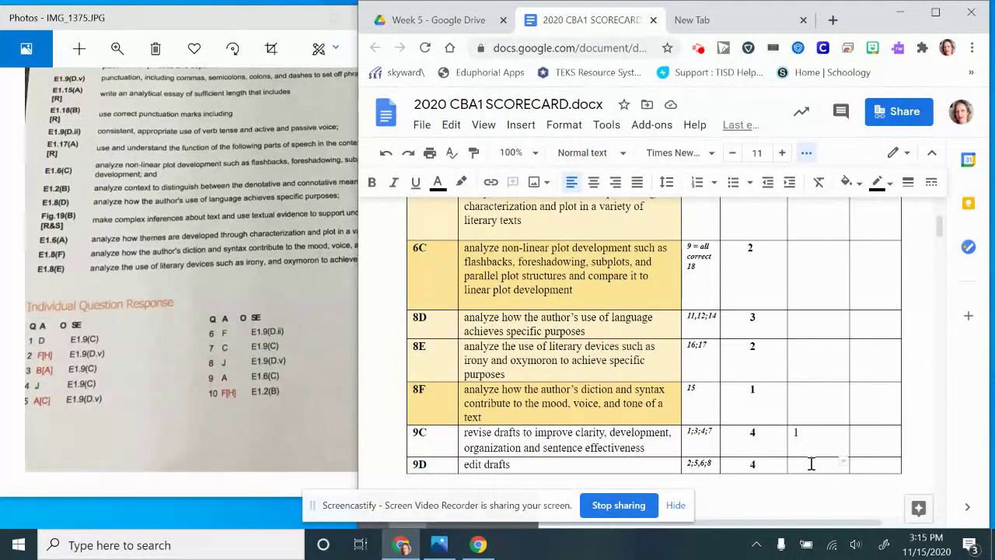
text(x)
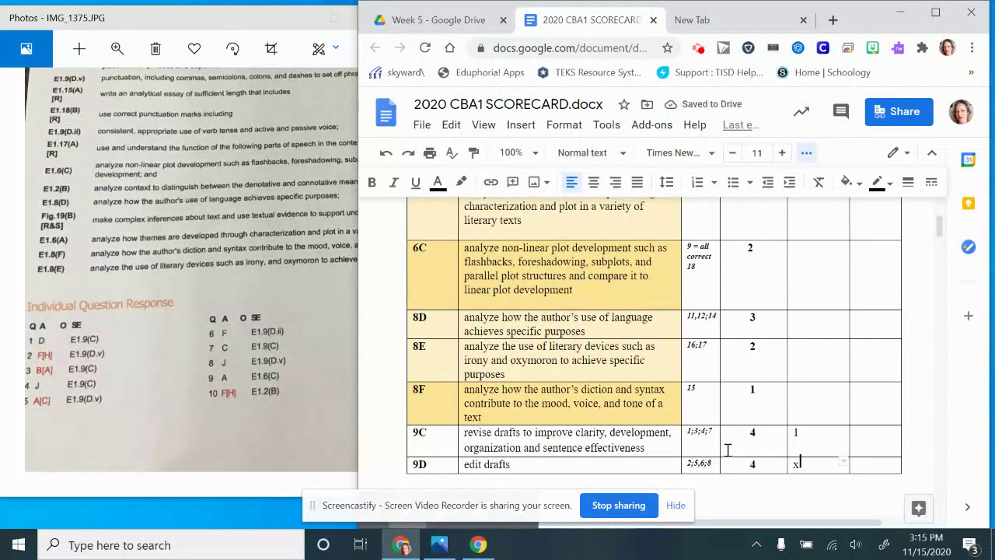
click(818, 435)
text(x)
text(1)
Record questions 5 to 8 under # of Questions Correct, completing the 9C row as 1x11 and the 9D row as xx11
click(811, 464)
text(x)
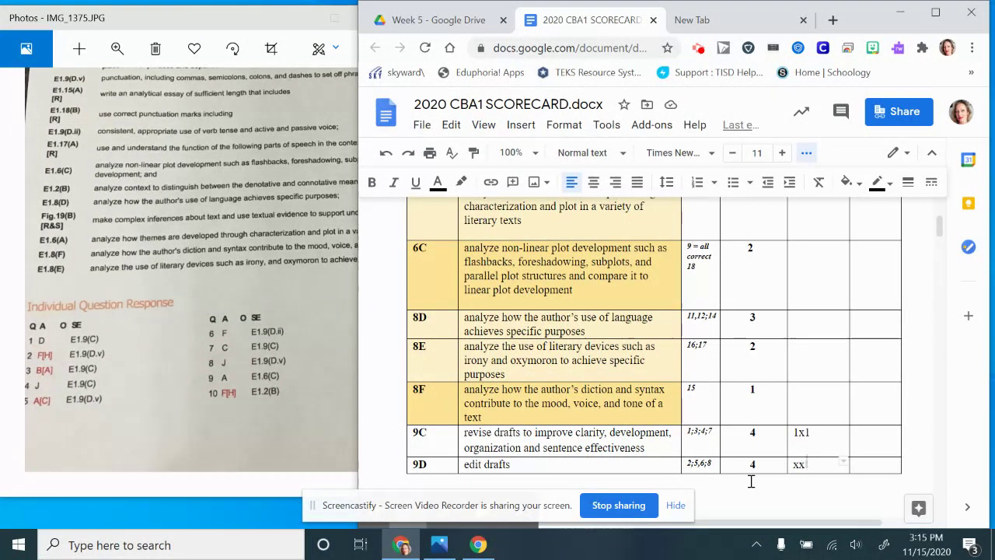
text(1)
click(816, 430)
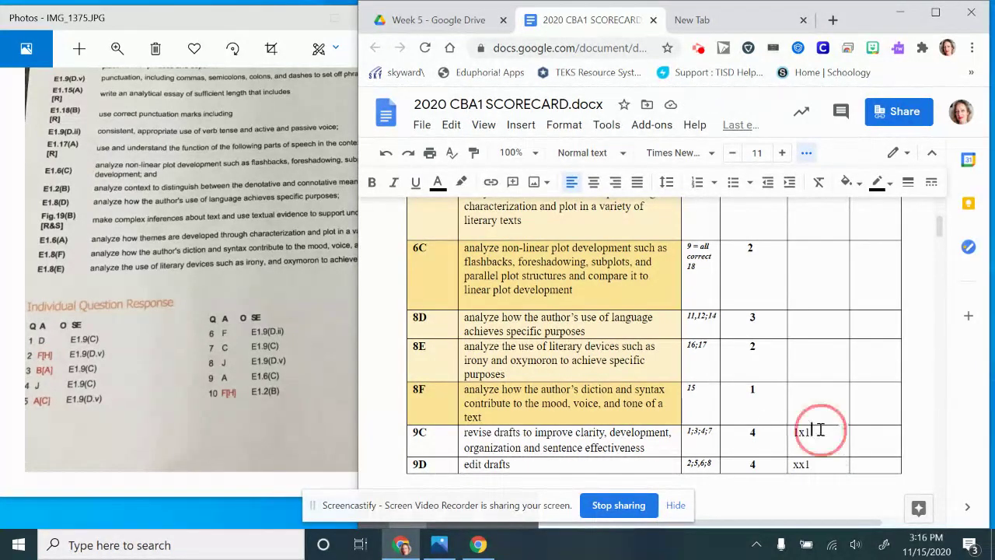
text(1)
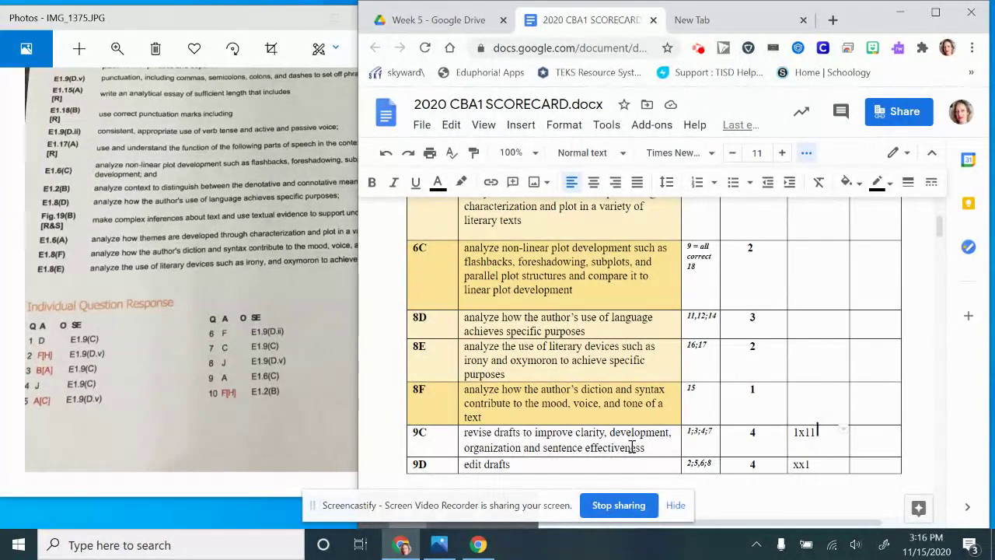
click(815, 465)
text(1)
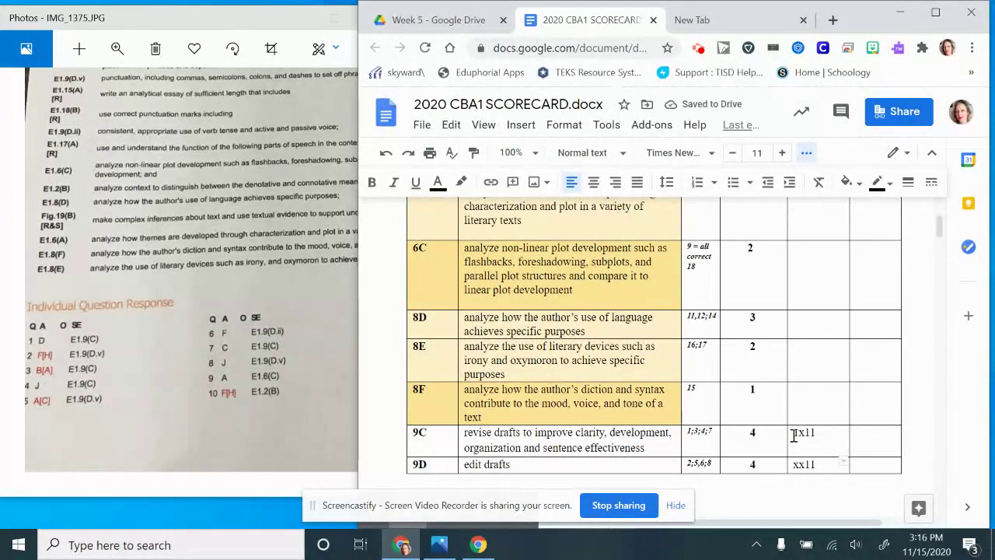
Try to enter H in the 9C row's HIGH or LOW cell, and undo the entry
click(877, 439)
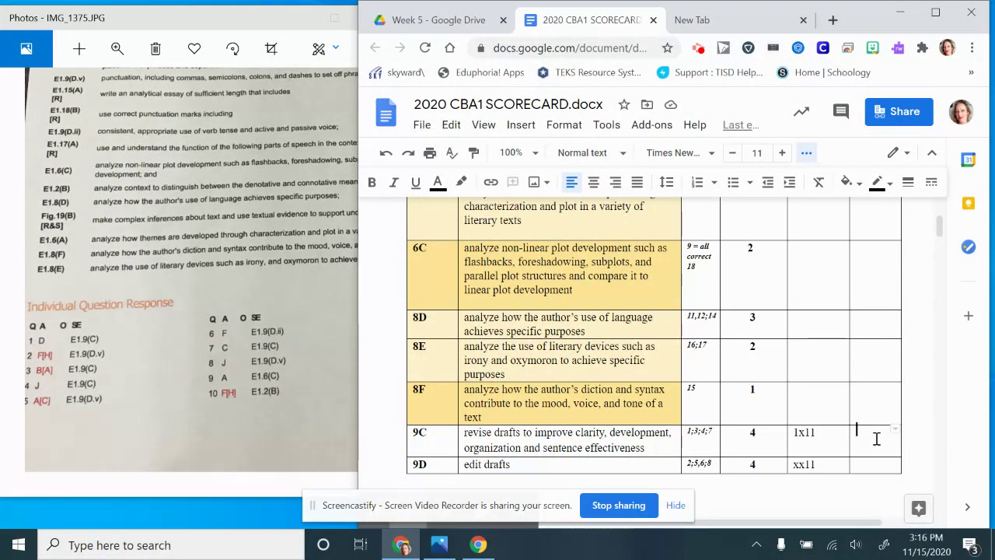
scroll(876, 440, up, 3)
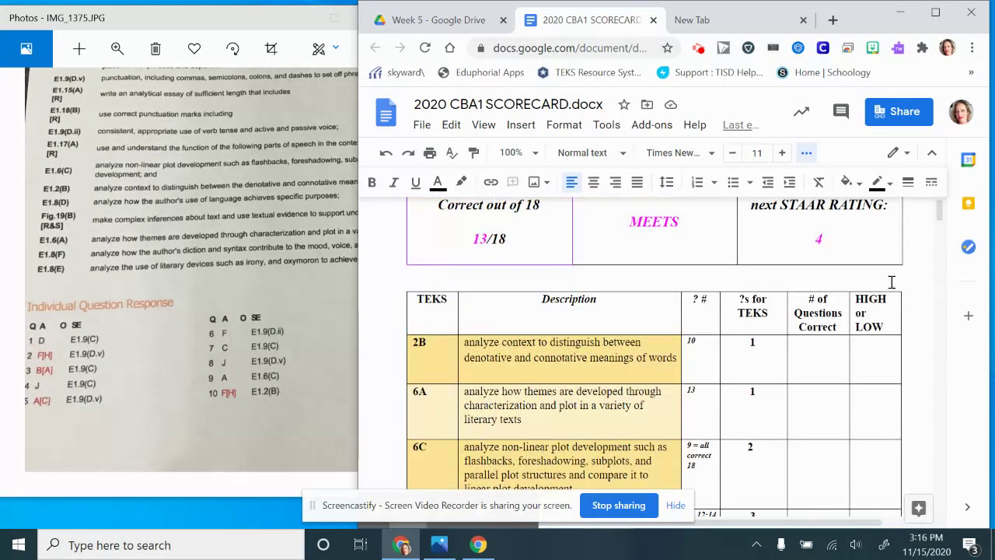
scroll(893, 482, down, 2)
scroll(891, 478, down, 1)
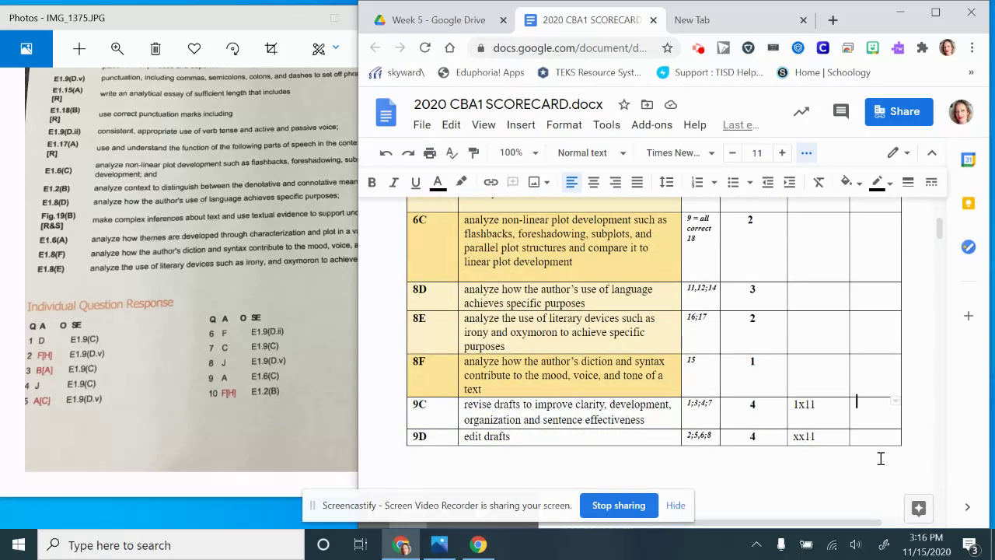
text(H)
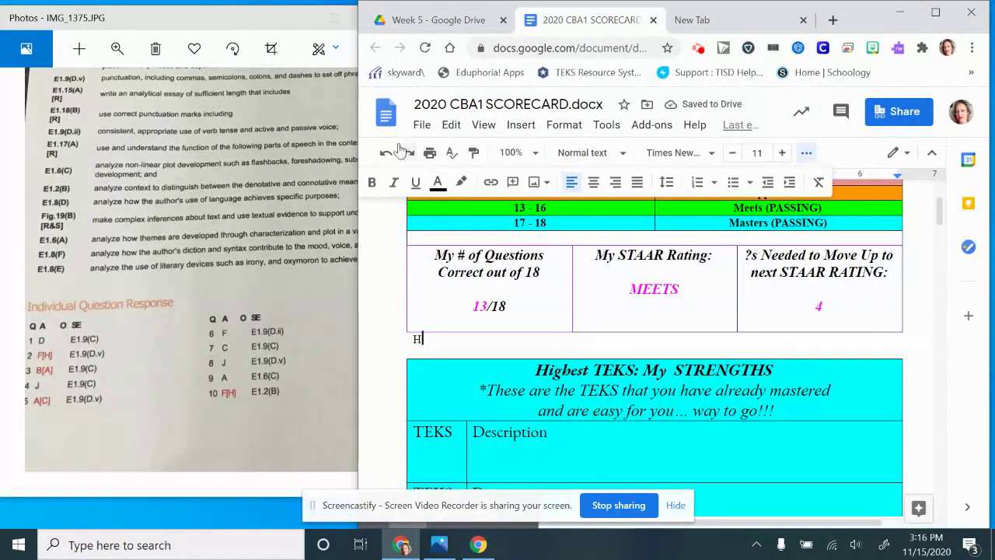
click(385, 155)
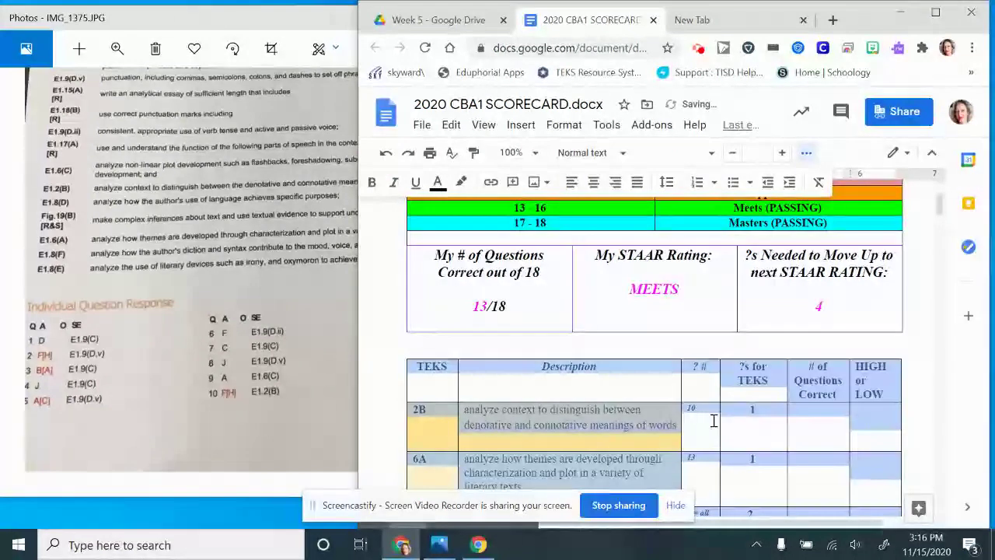
Enter H in the 9C row's HIGH or LOW cell and L in the 9D row's HIGH or LOW cell
click(729, 422)
scroll(729, 420, down, 4)
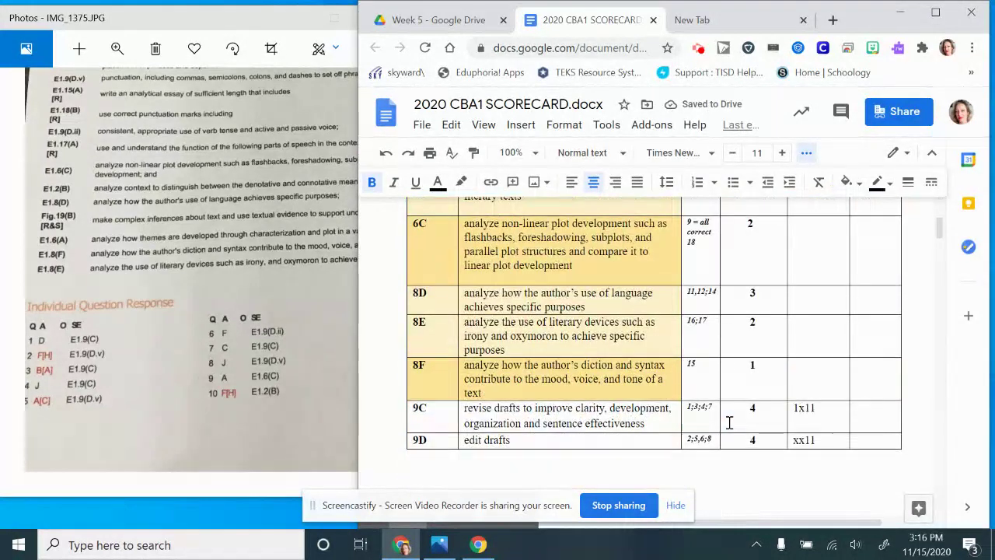
click(871, 417)
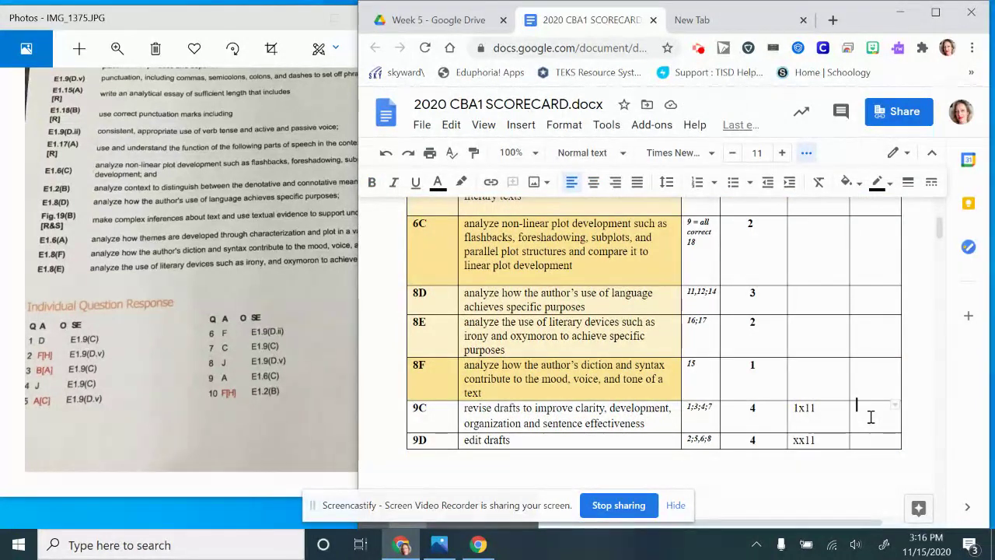
text(H)
click(874, 437)
scroll(846, 344, up, 4)
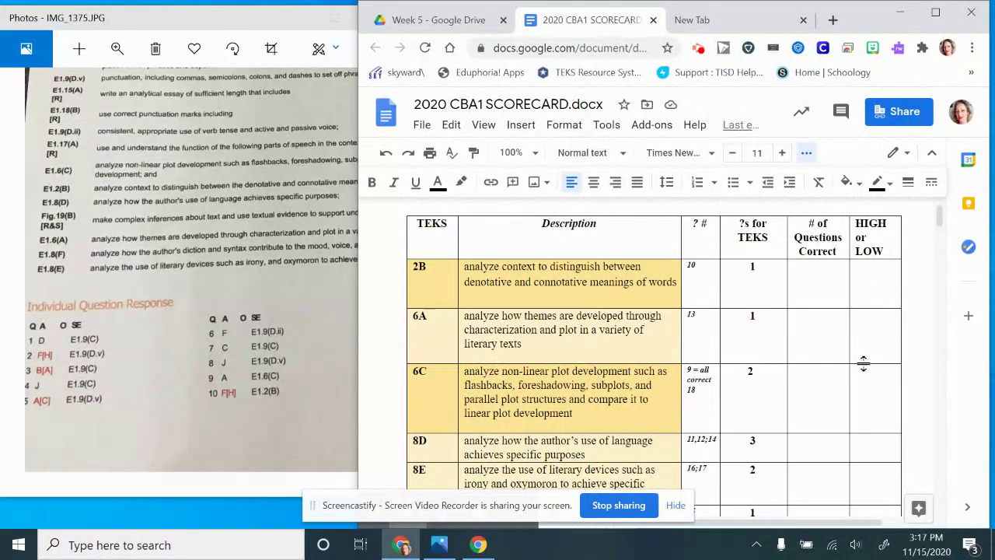
scroll(863, 363, down, 3)
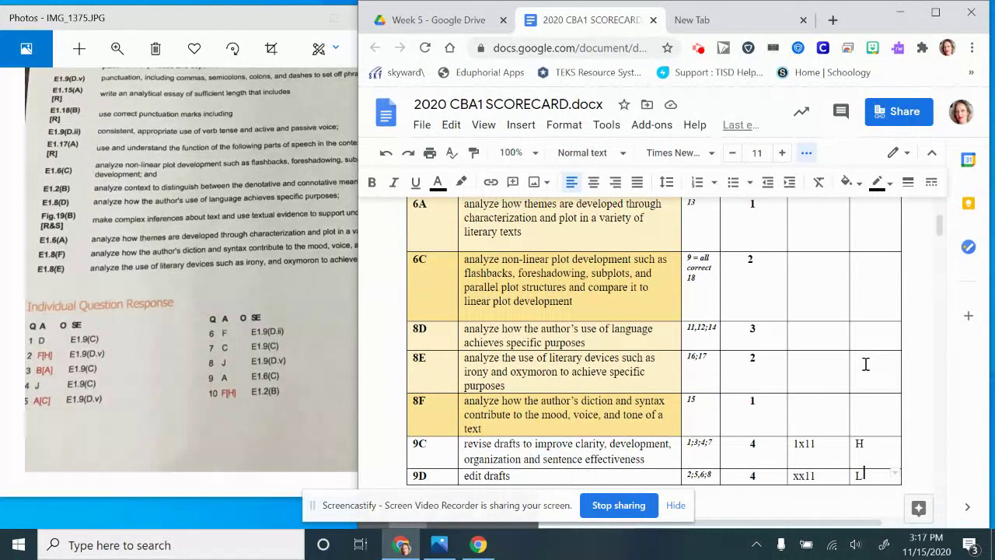
Bring questions 6 to 15 into view in the report photo and record question 9 as 1 under # of Questions Correct for 6C
click(311, 379)
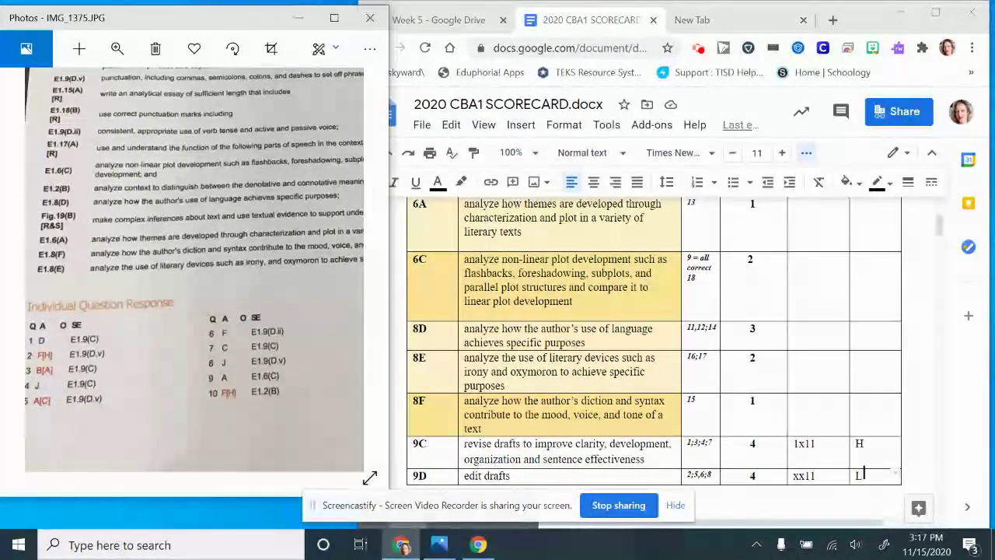
drag(311, 379, 222, 365)
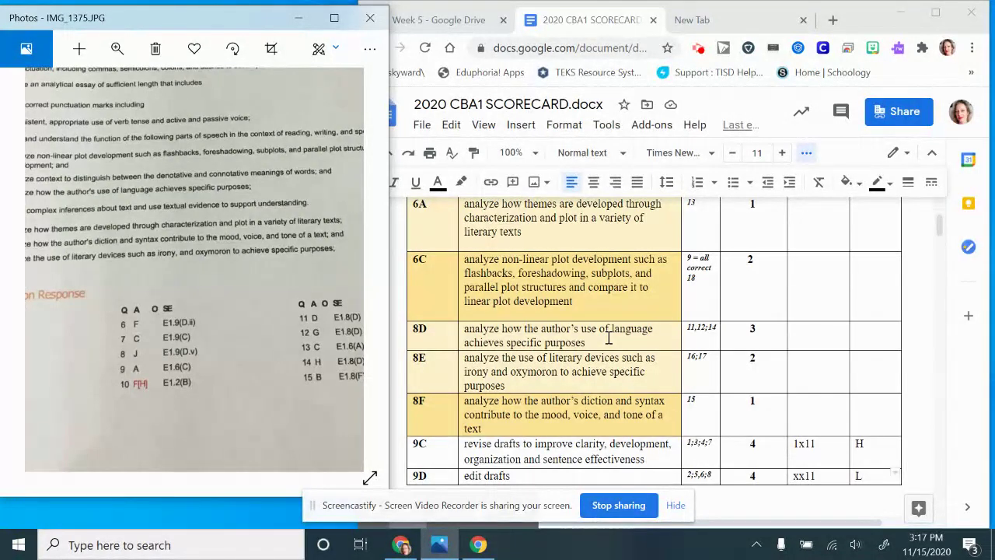
scroll(608, 337, up, 1)
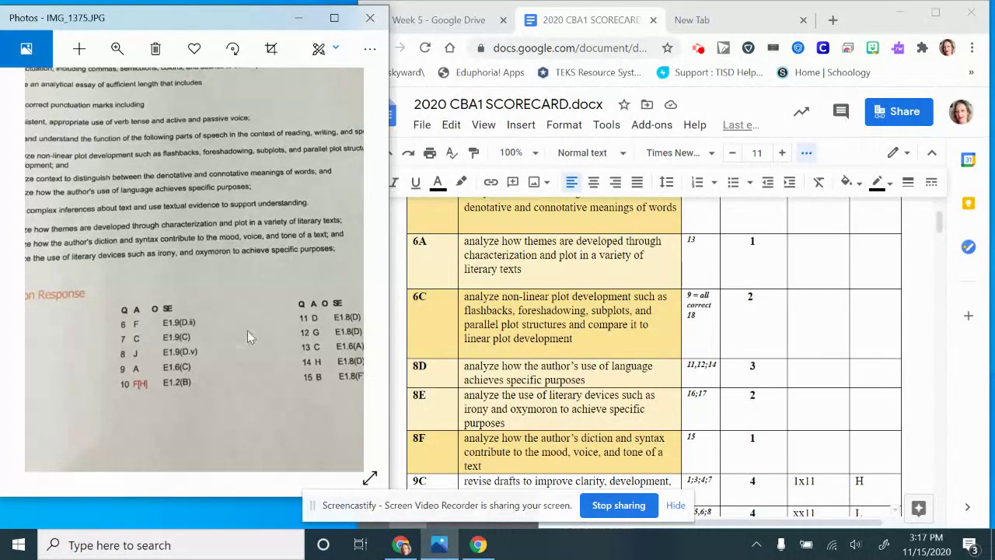
click(807, 301)
double_click(807, 301)
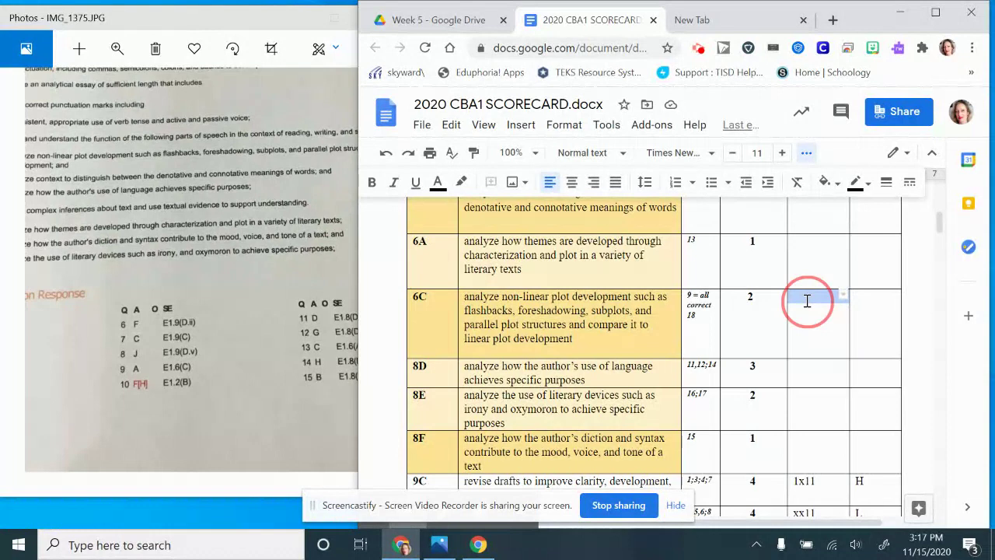
click(807, 301)
text(1)
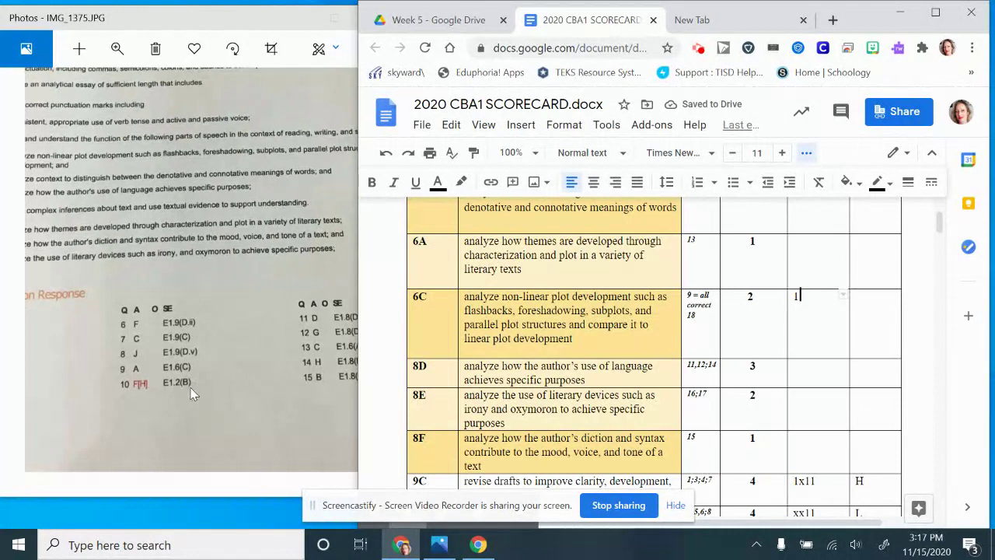
Record question 10 as x under # of Questions Correct in the 2B row and rate that TEKS L
scroll(832, 324, up, 1)
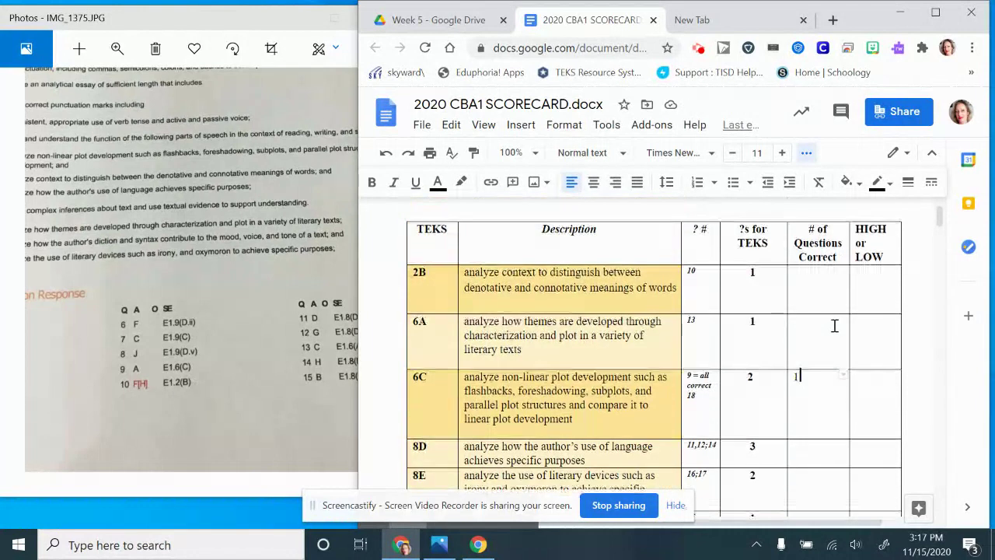
click(820, 276)
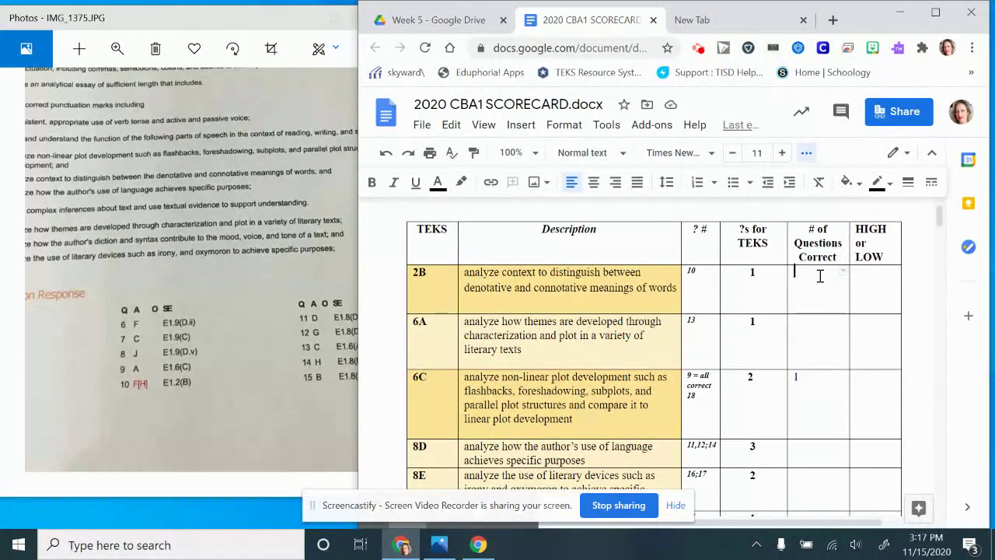
text(x)
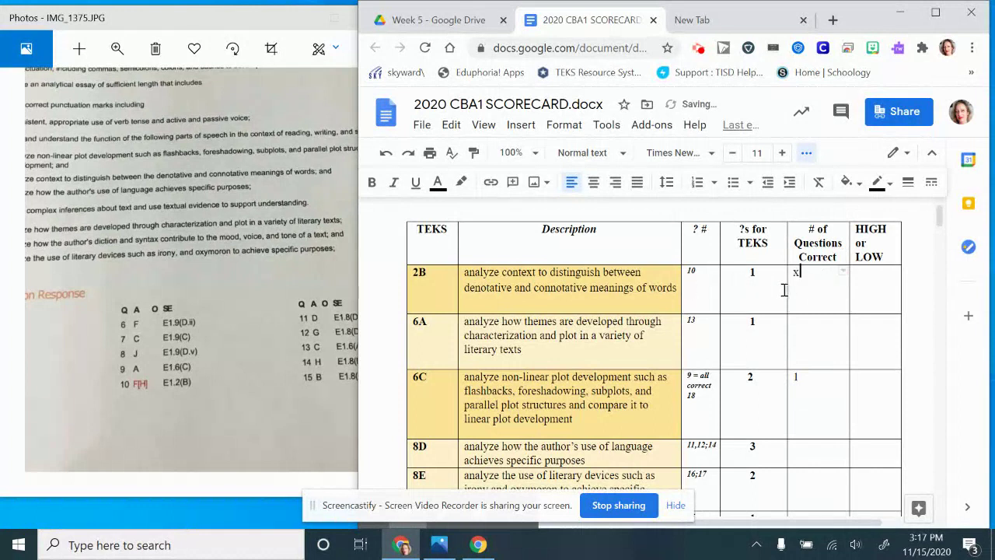
click(885, 275)
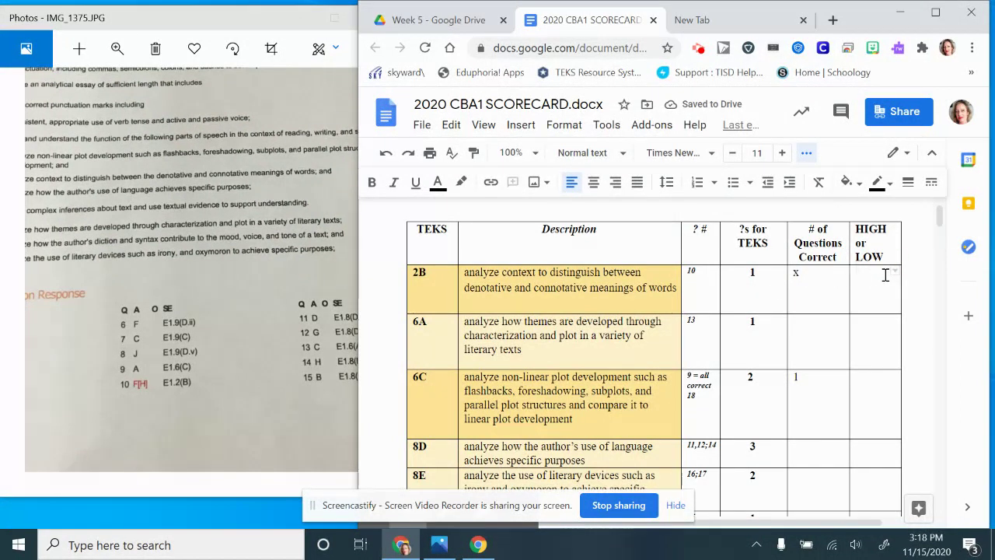
text(L)
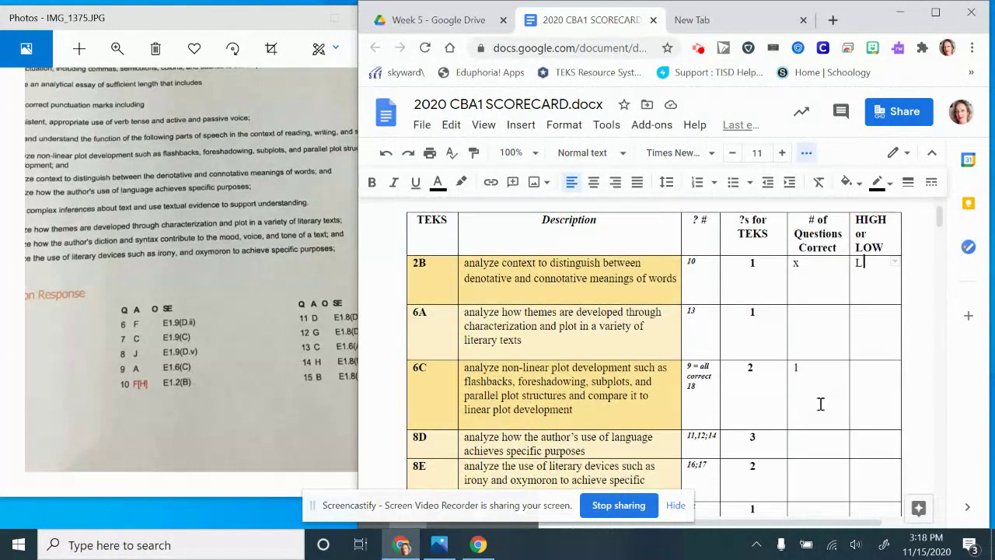
Copy the 9C description, "revise drafts to improve clarity, development, organization and sentence effectiveness", from the TEKS table
scroll(840, 442, down, 5)
scroll(839, 442, down, 8)
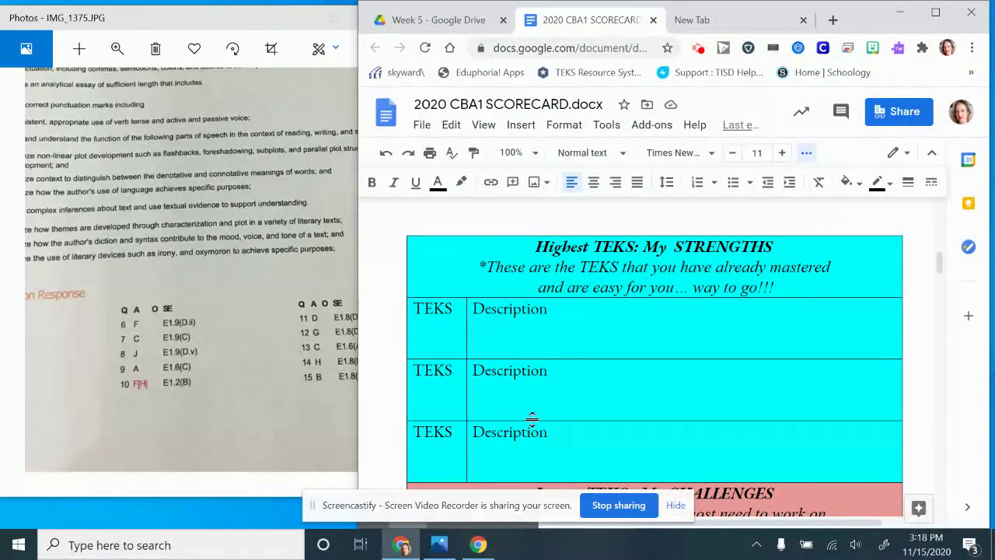
scroll(602, 406, up, 4)
scroll(602, 404, up, 1)
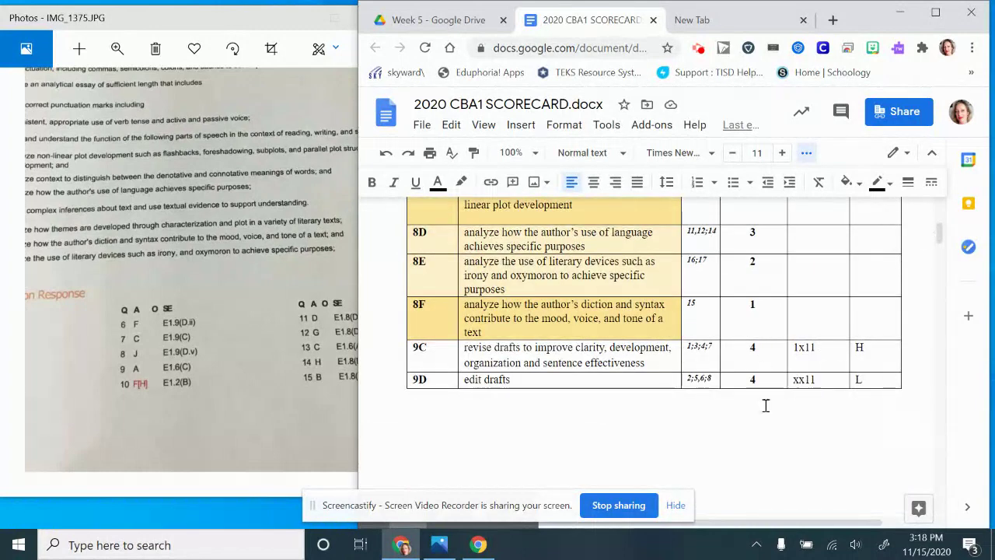
scroll(795, 428, up, 1)
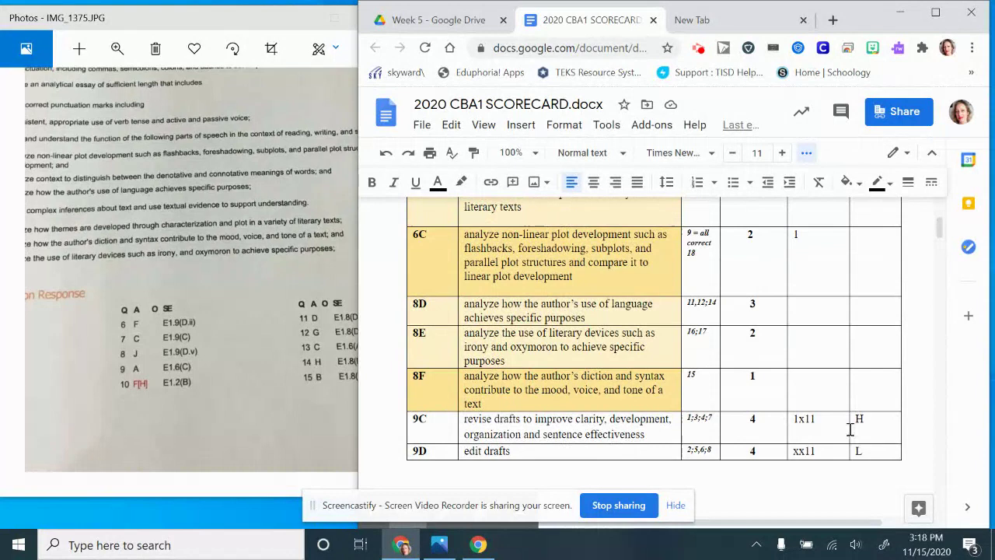
scroll(850, 430, up, 1)
scroll(850, 430, down, 1)
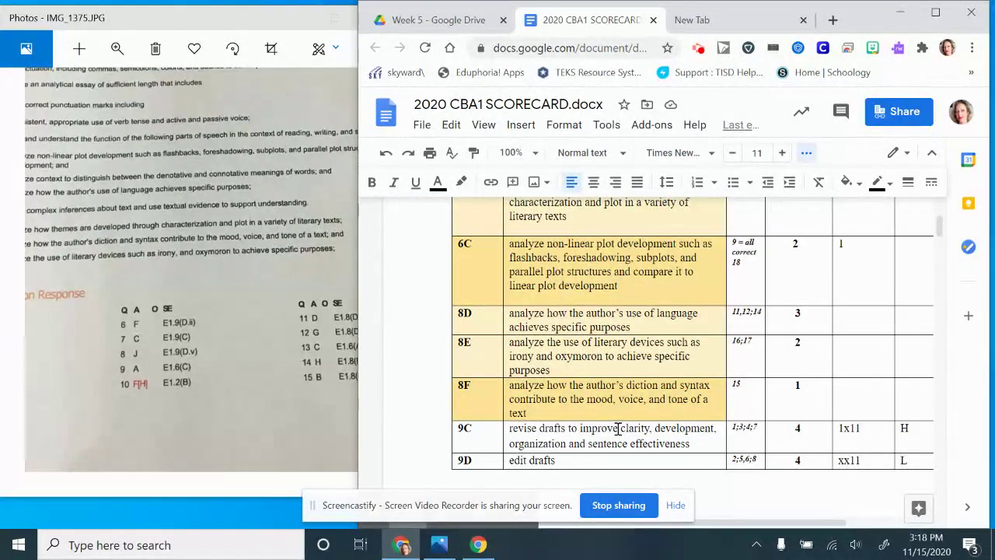
drag(458, 433, 615, 437)
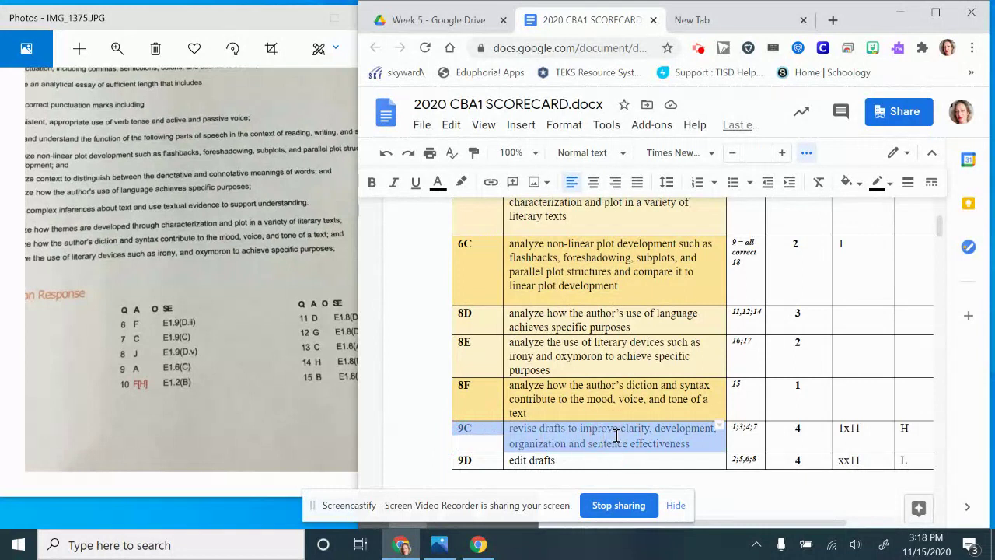
click(614, 437)
drag(690, 443, 524, 437)
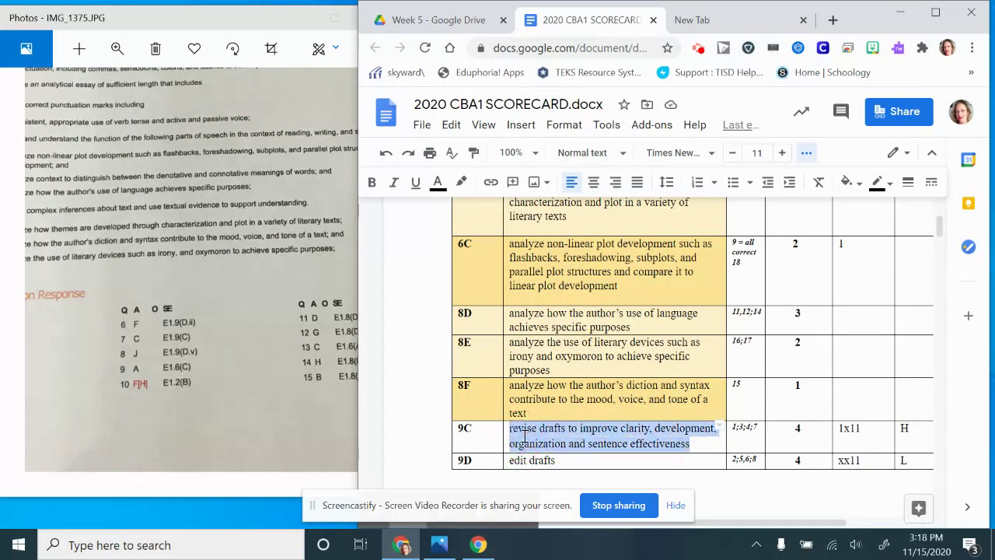
right_click(528, 437)
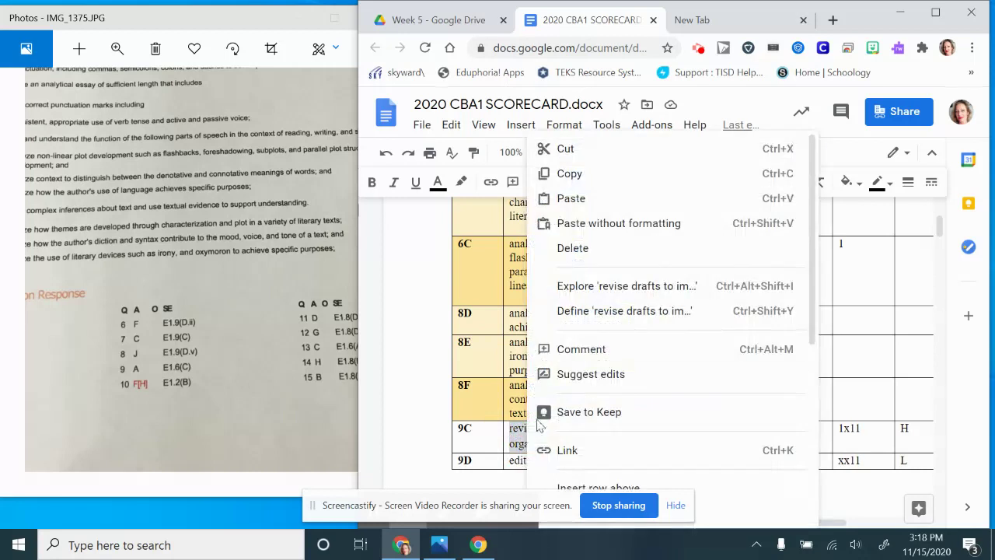
click(571, 178)
Add a colon after Description in the first Highest TEKS: My STRENGTHS row and paste the copied 9C description there
scroll(605, 338, down, 5)
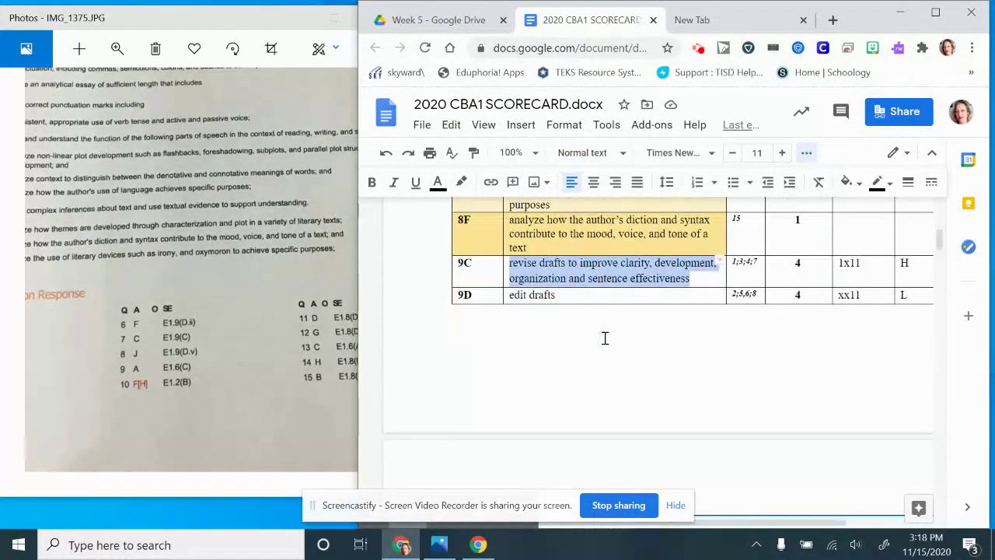
click(599, 431)
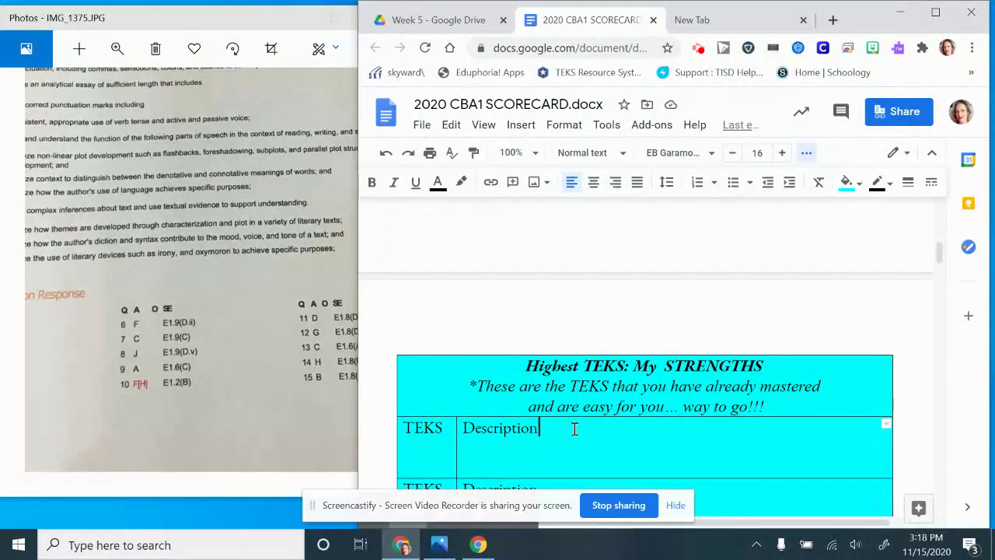
text(:)
right_click(575, 429)
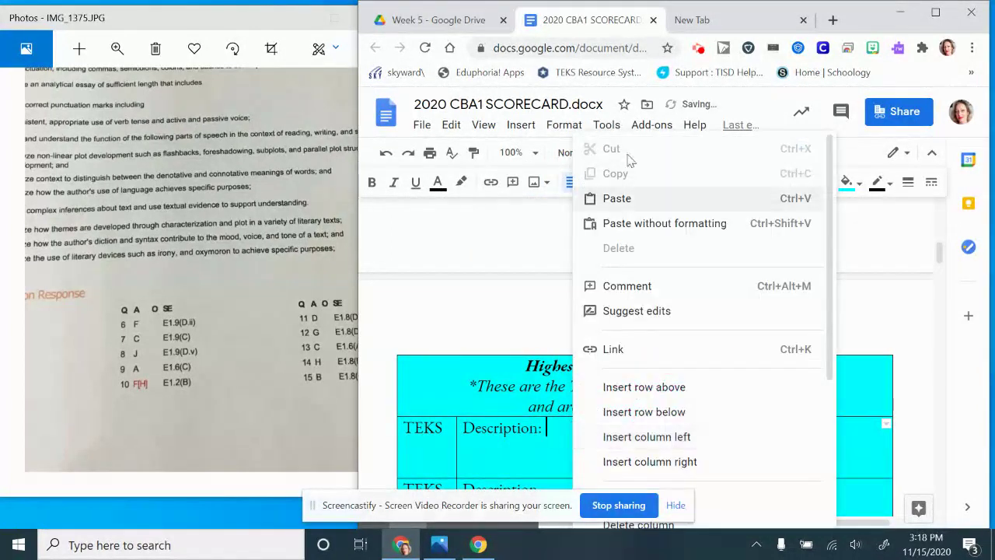
click(618, 201)
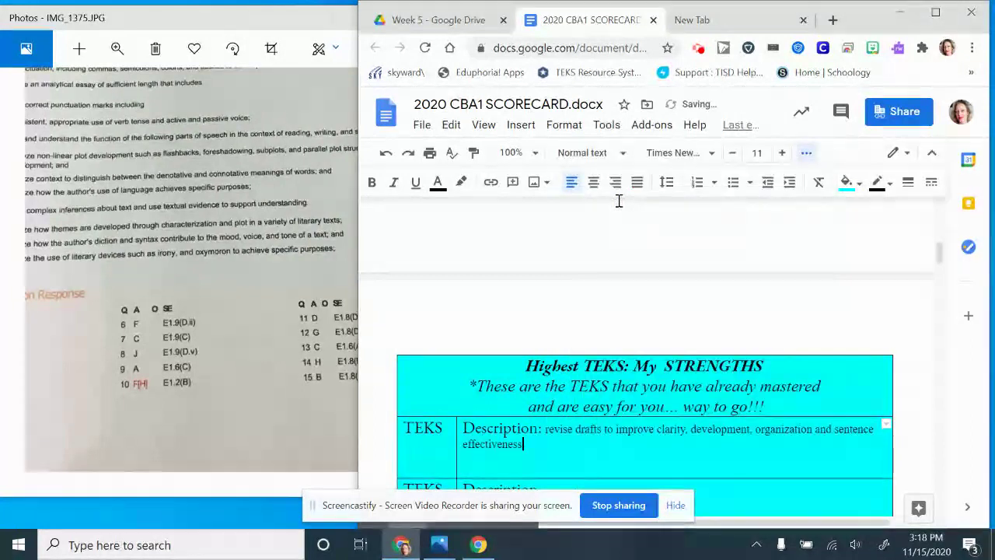
Enter 9C on a new line under TEKS in the first strengths row and remove the extra blank line
click(438, 435)
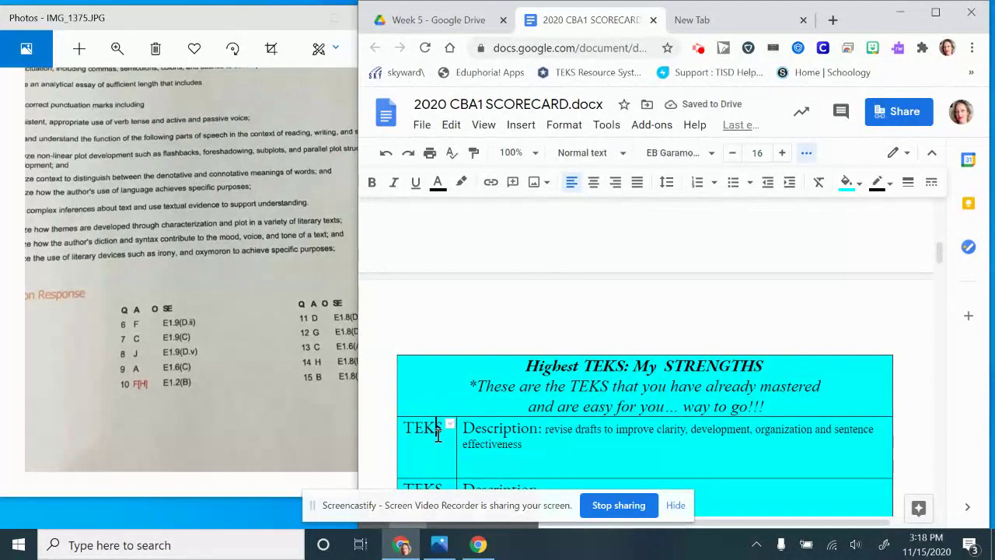
key(Return)
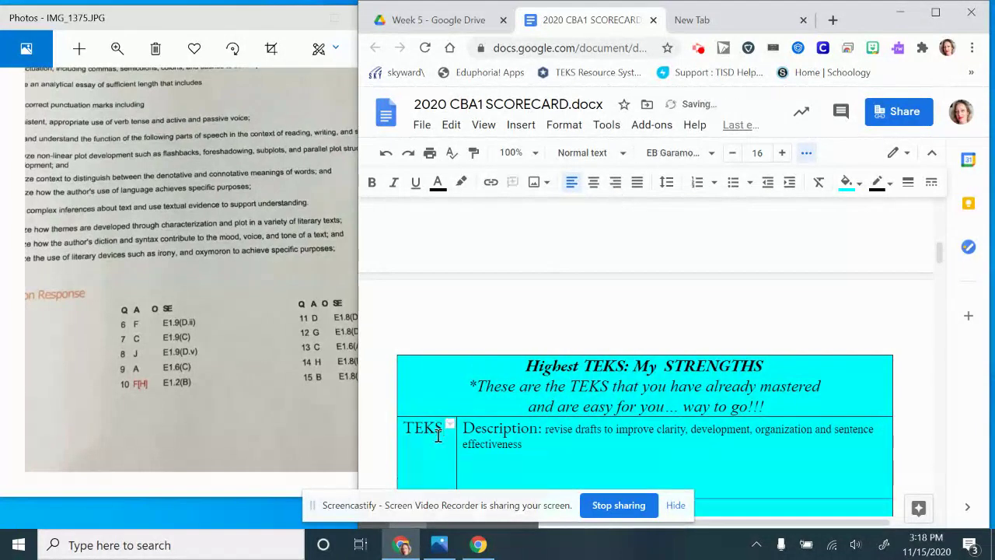
text(9C)
scroll(438, 435, down, 1)
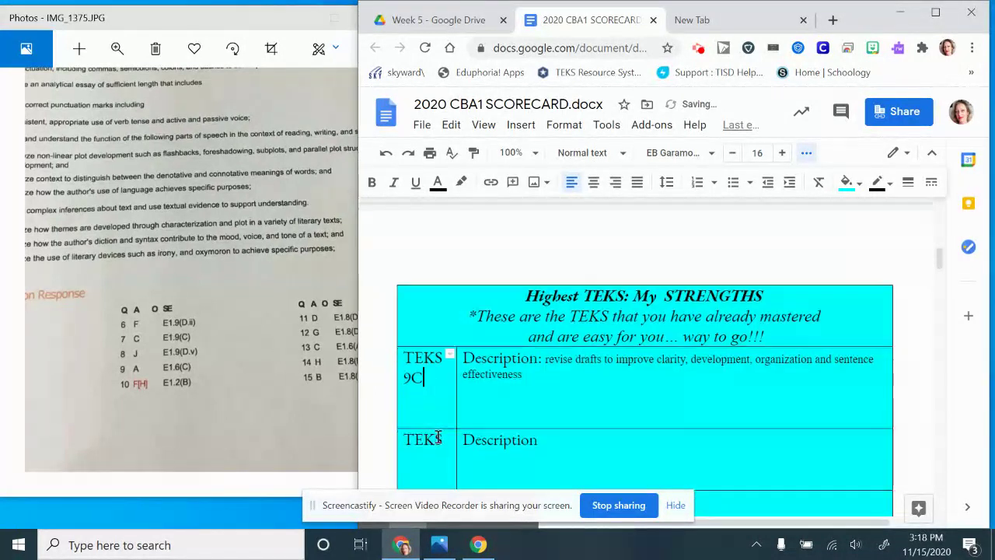
click(429, 416)
key(BackSpace)
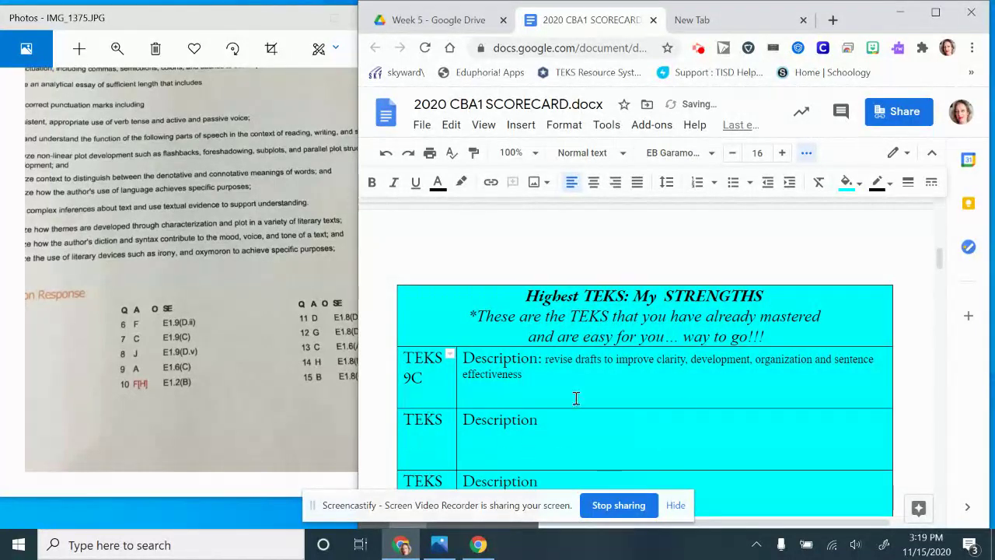
Review the Highest and Lowest TEKS tables and look through the TEKS ratings for one rated L
scroll(556, 419, down, 2)
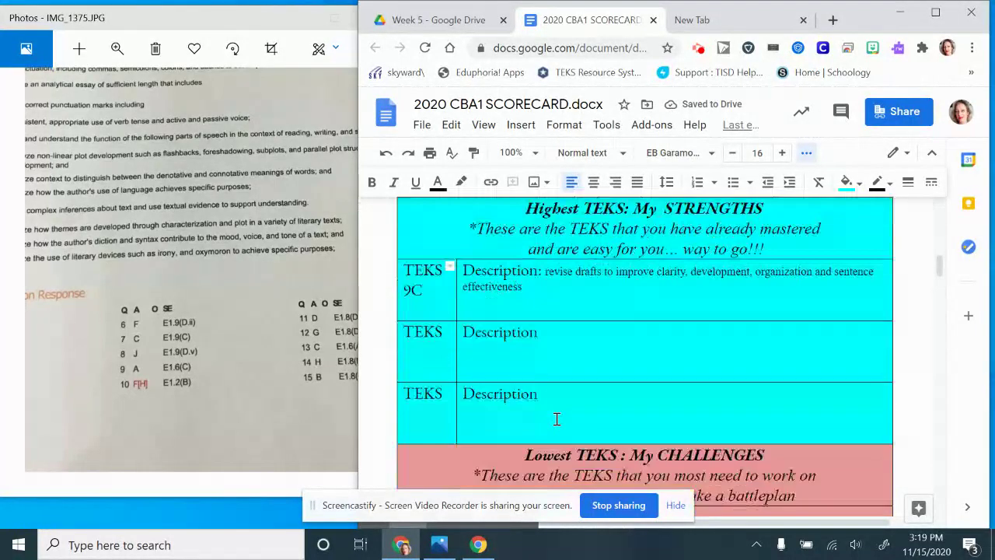
scroll(557, 419, up, 15)
scroll(556, 419, down, 12)
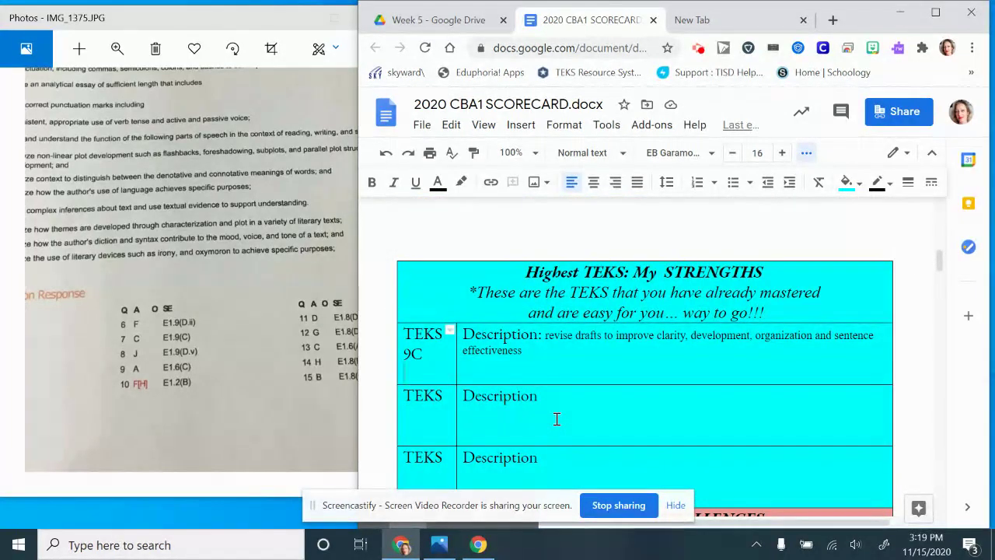
scroll(557, 419, down, 4)
scroll(467, 288, up, 1)
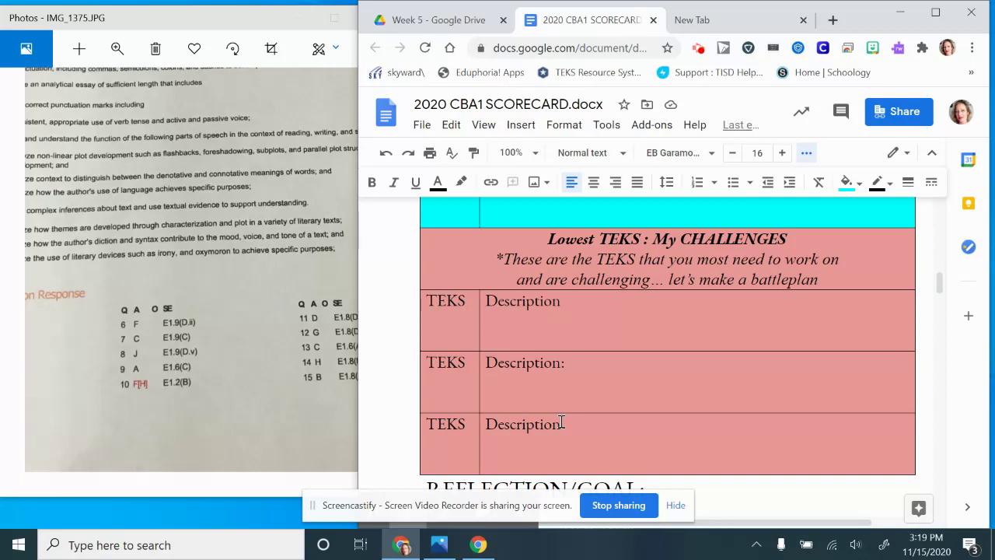
scroll(561, 422, up, 10)
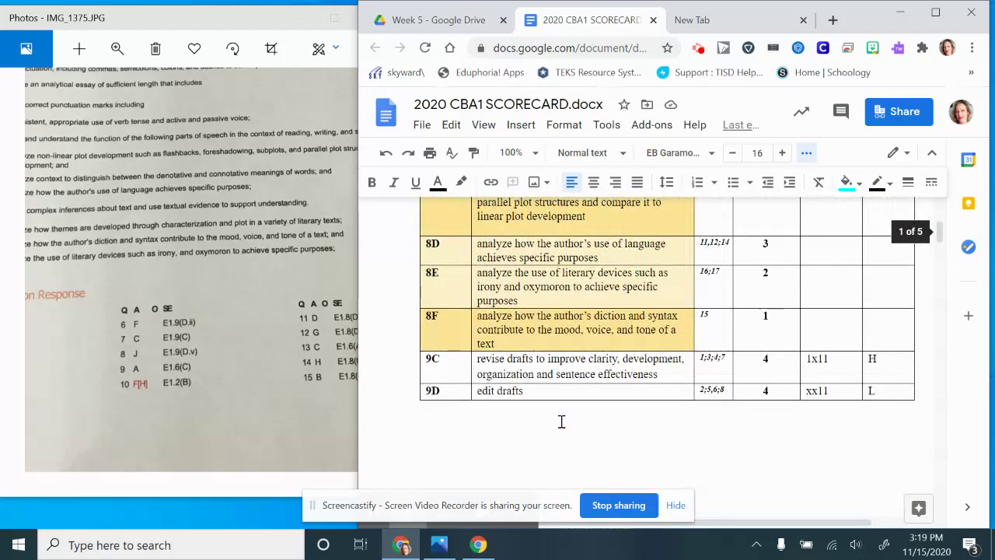
scroll(625, 396, up, 2)
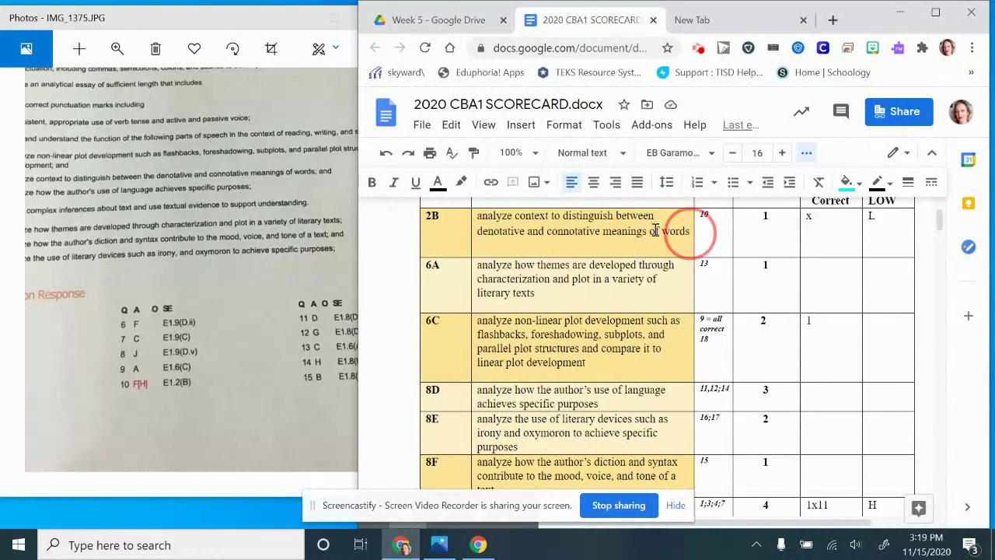
right_click(538, 233)
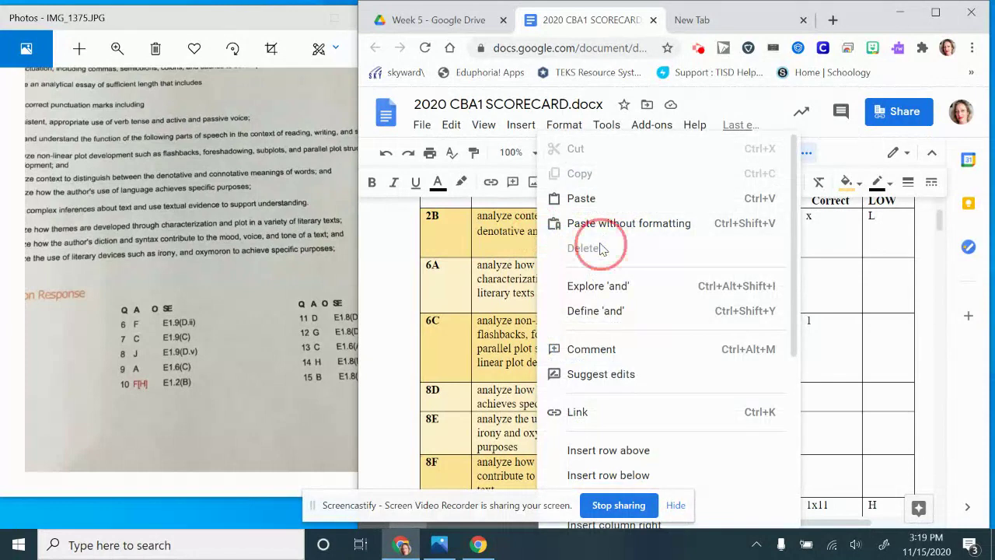
click(513, 247)
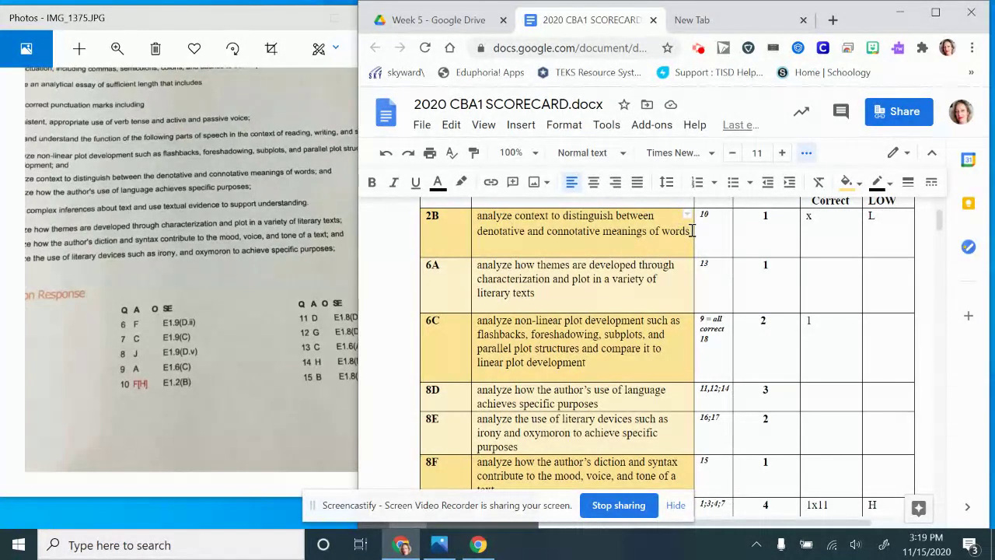
drag(691, 231, 515, 230)
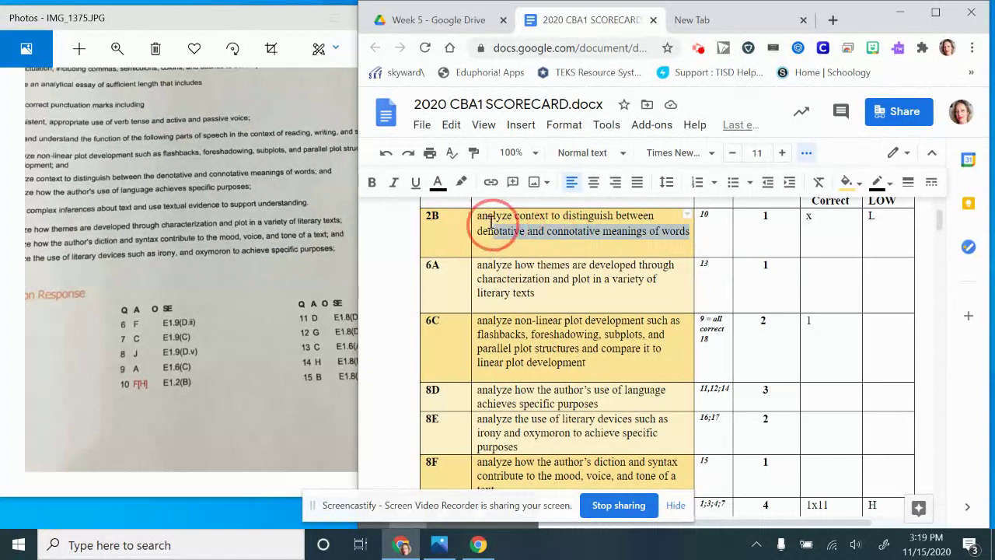
drag(490, 221, 483, 220)
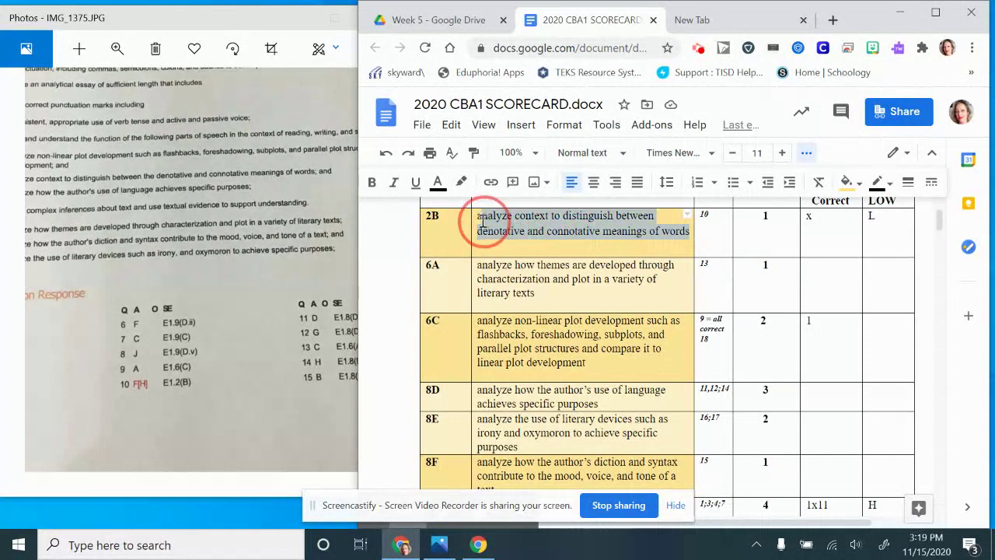
click(483, 218)
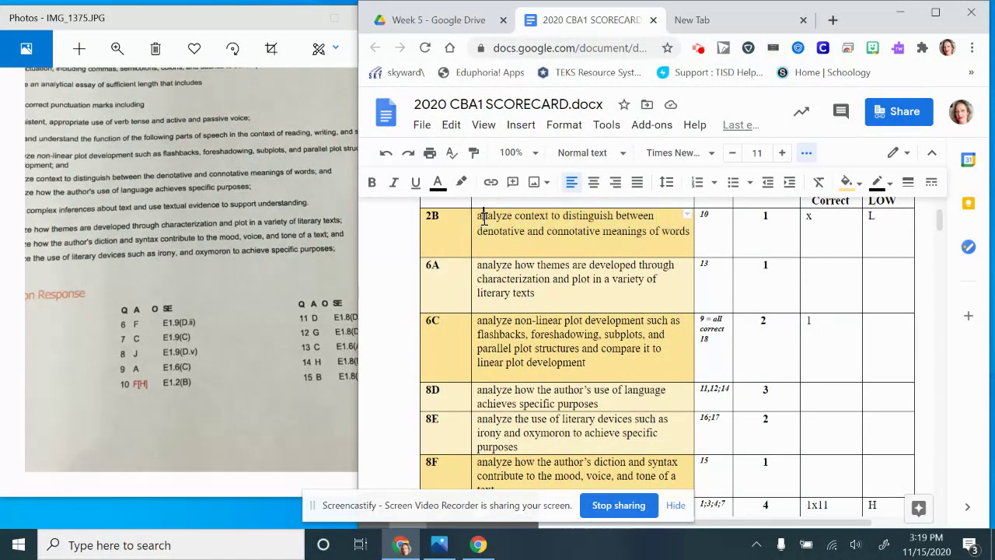
Copy the 2B description, "analyze context to distinguish between denotative and connotative meanings of word", from the TEKS table
click(688, 231)
drag(687, 231, 476, 216)
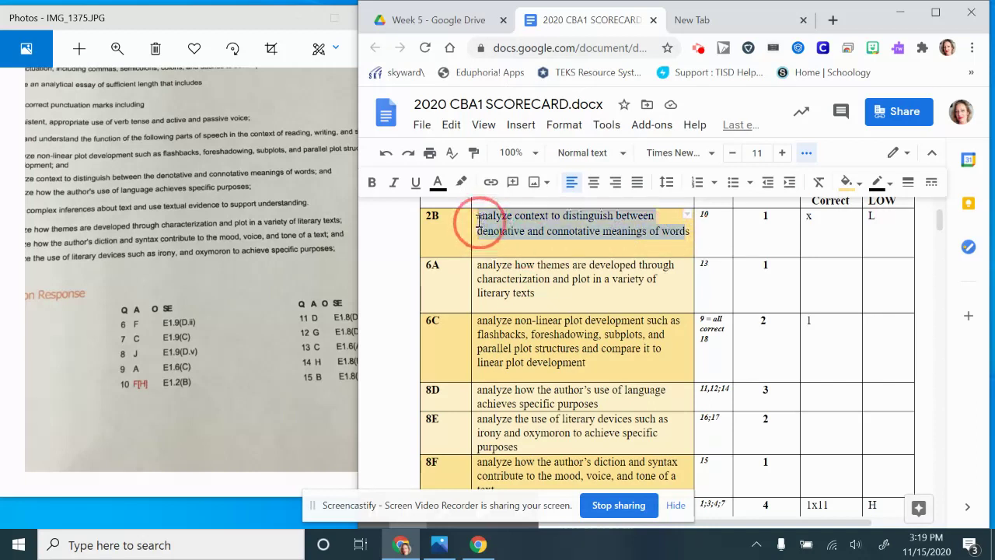
right_click(497, 224)
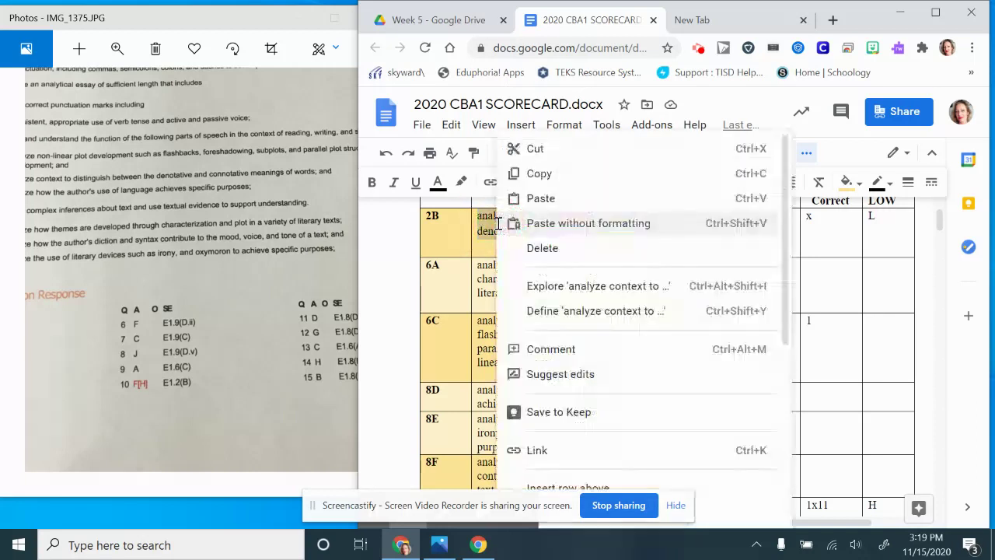
click(535, 174)
In the first Lowest TEKS: My CHALLENGES row, add a colon after Description, paste the copied 2B description and enter 2B under TEKS
scroll(605, 405, down, 12)
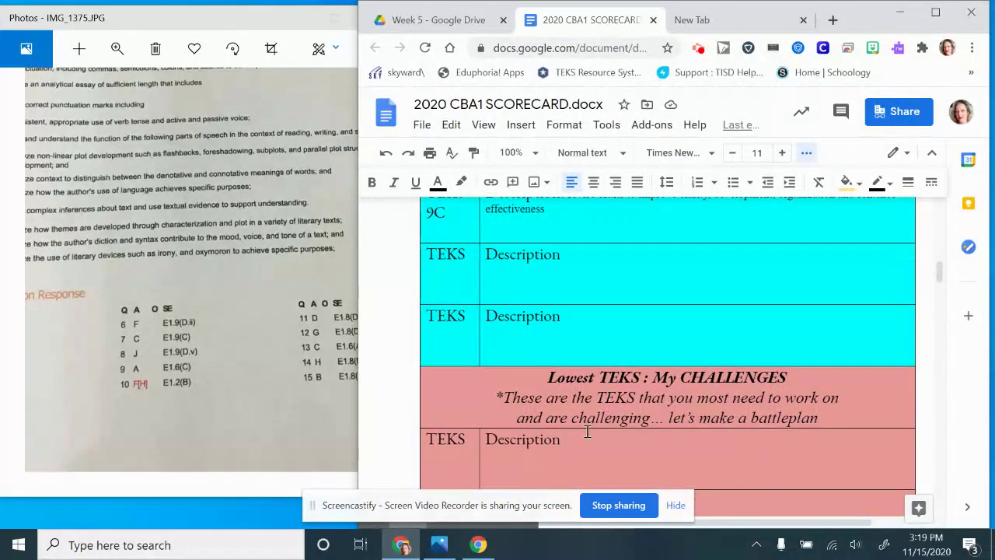
click(588, 433)
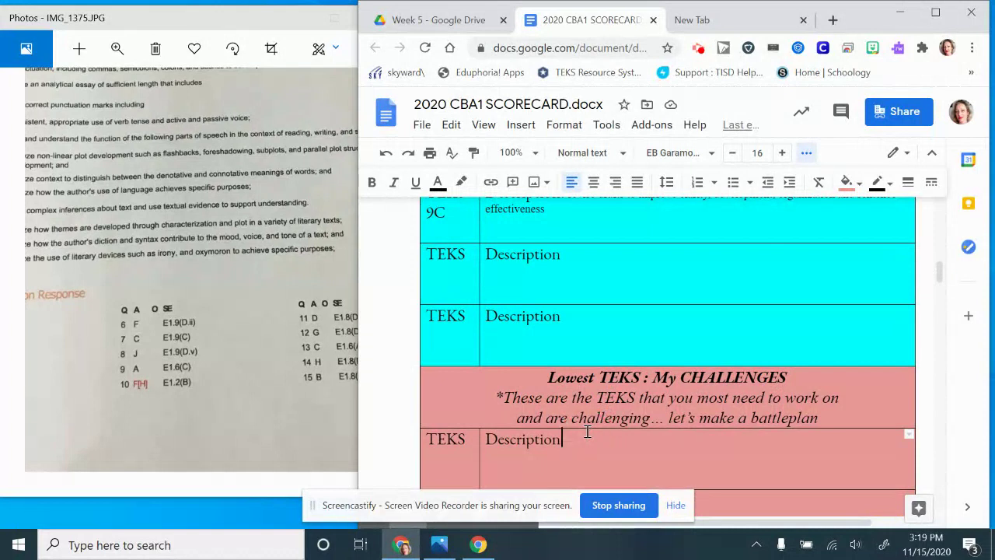
text(:)
right_click(594, 446)
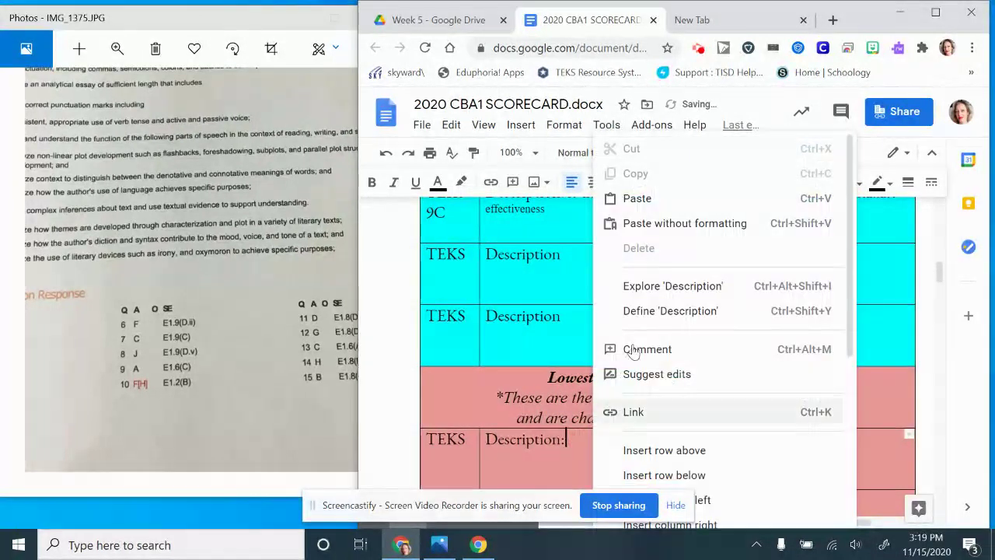
click(653, 199)
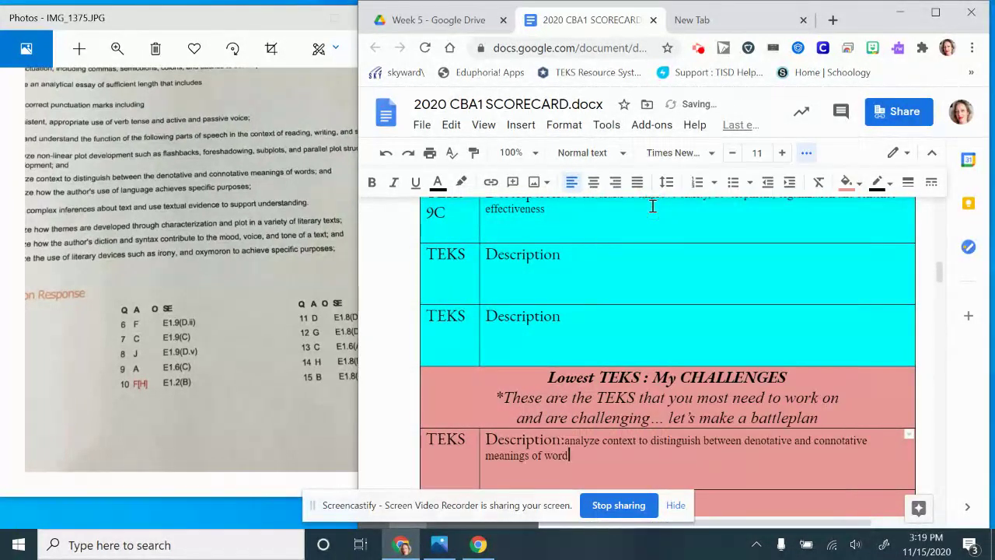
click(458, 455)
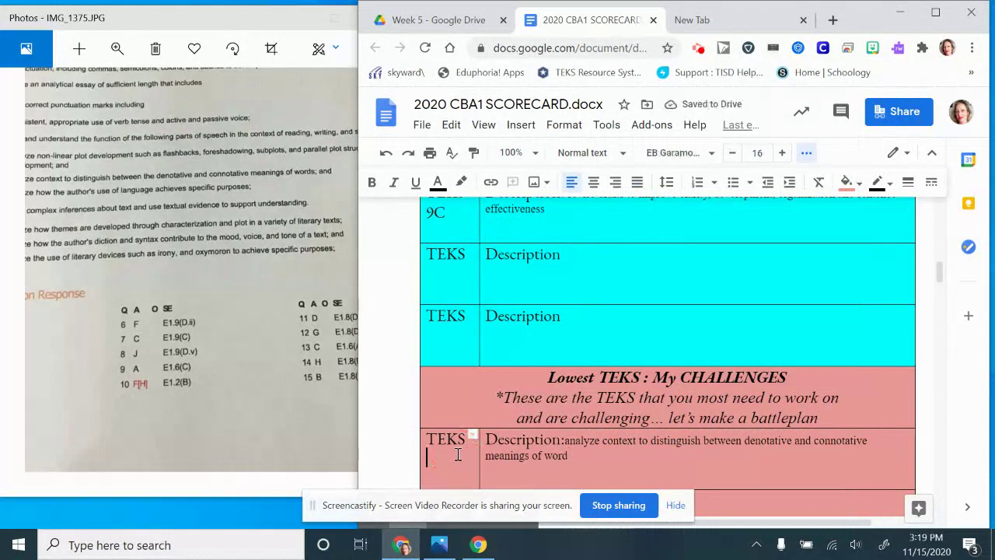
text(2B)
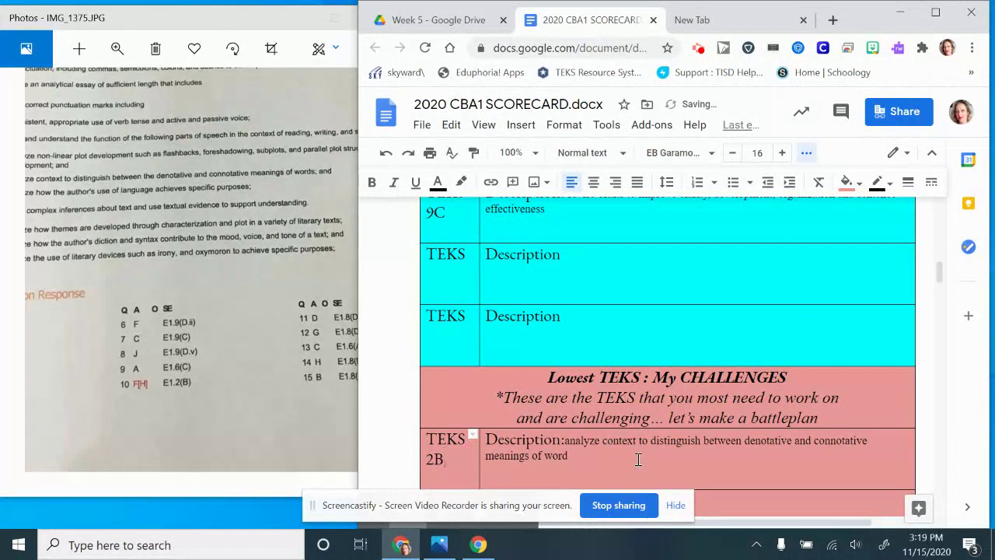
Begin the reflection after the REFLECTION/GOAL: heading with "I did not practice enough with commas and I"
scroll(638, 459, down, 3)
scroll(638, 459, up, 1)
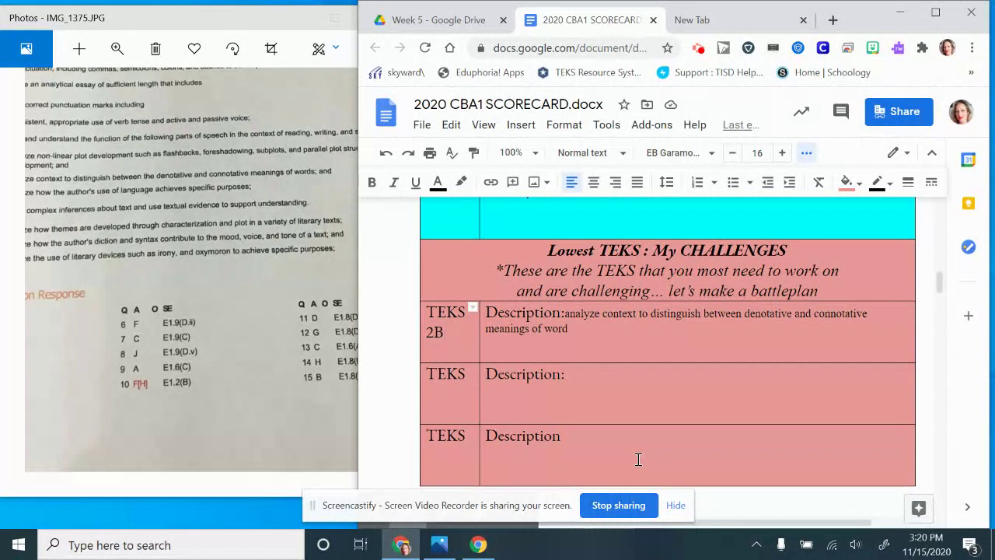
scroll(637, 460, down, 3)
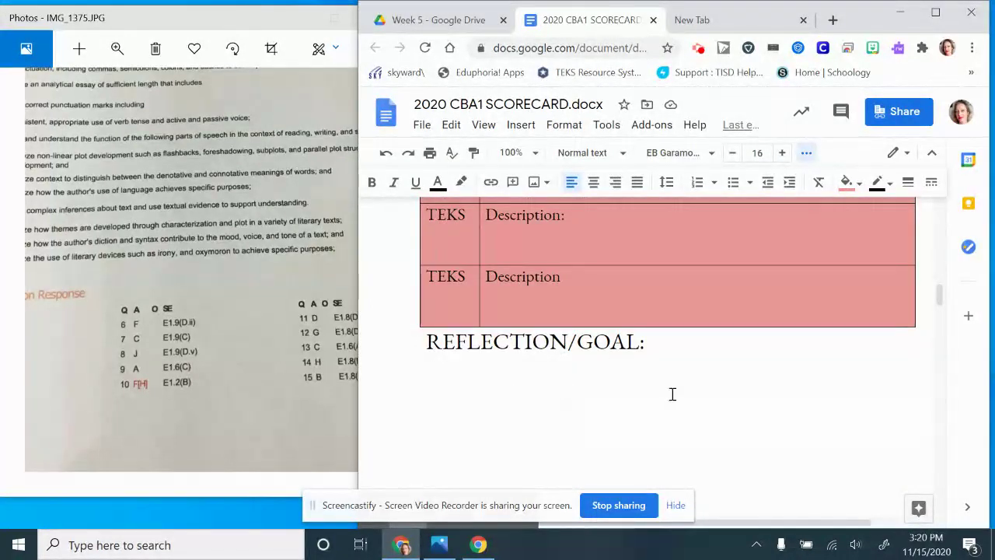
click(662, 345)
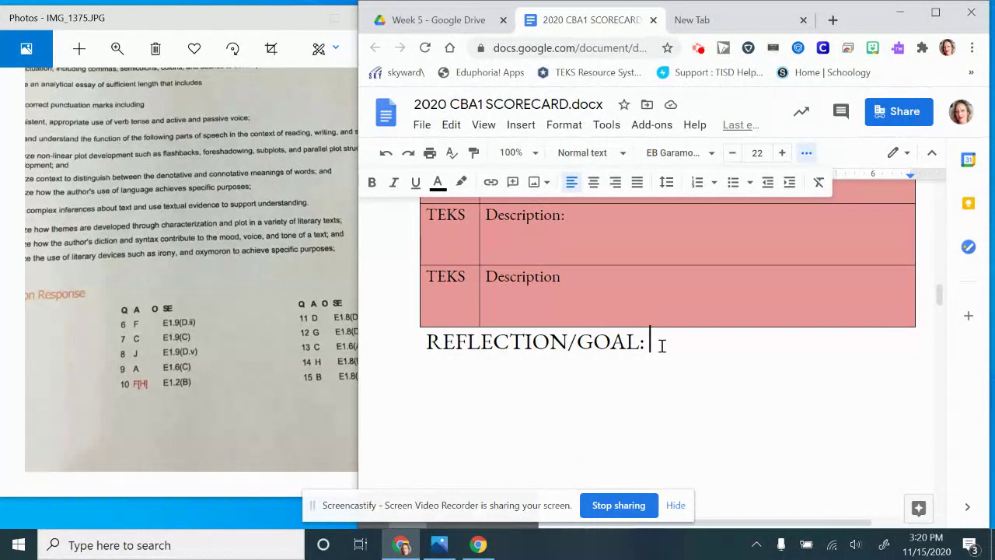
text(I did not prac)
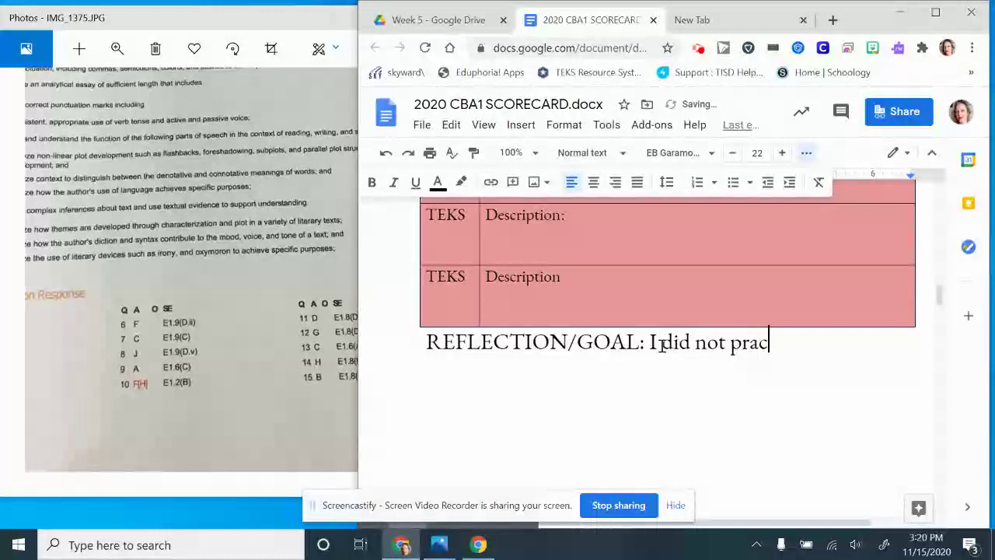
text(tice)
key(BackSpace)
text(ce )
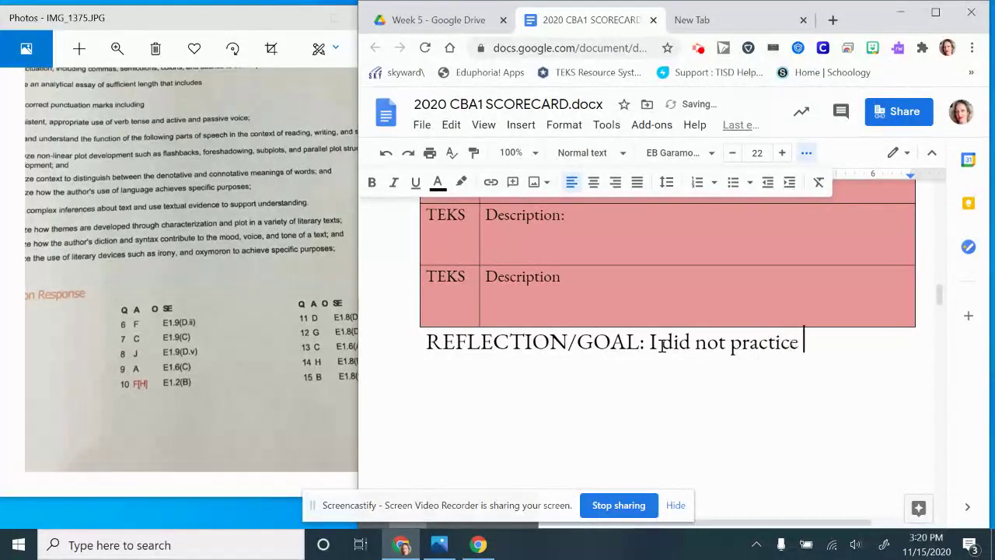
text(enough with co)
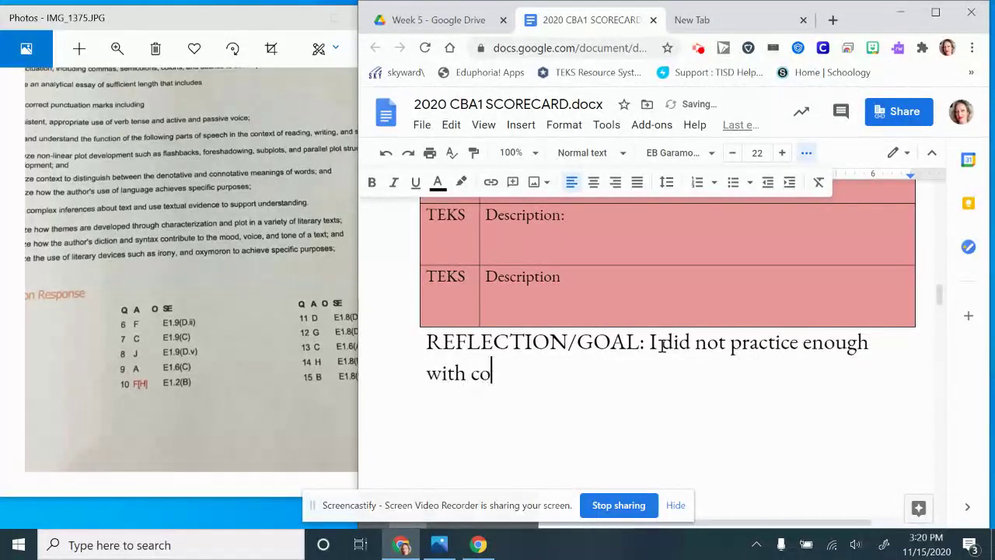
text(mmas and I )
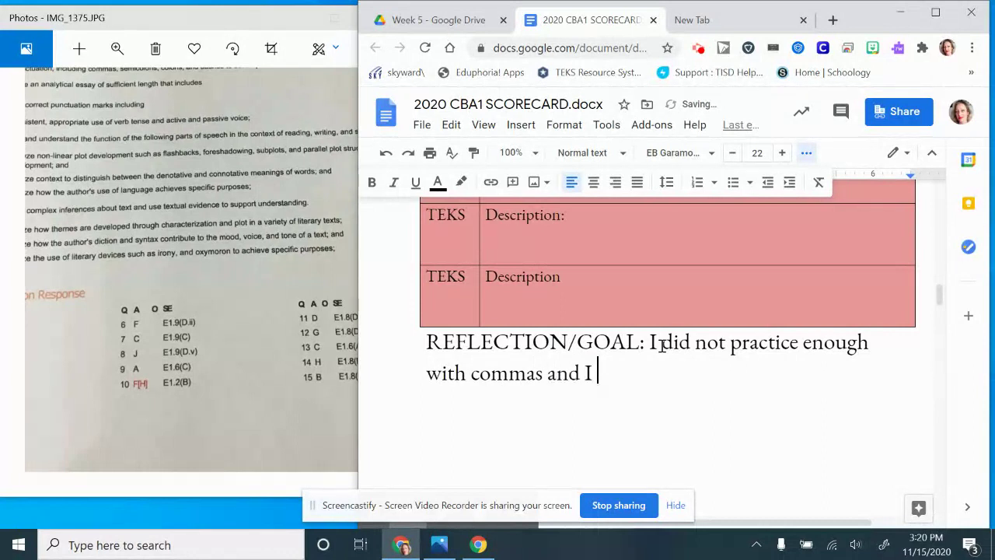
Finish the first reflection sentence with "didn't really try and annotate with text evidence to prove my answers."
text(d)
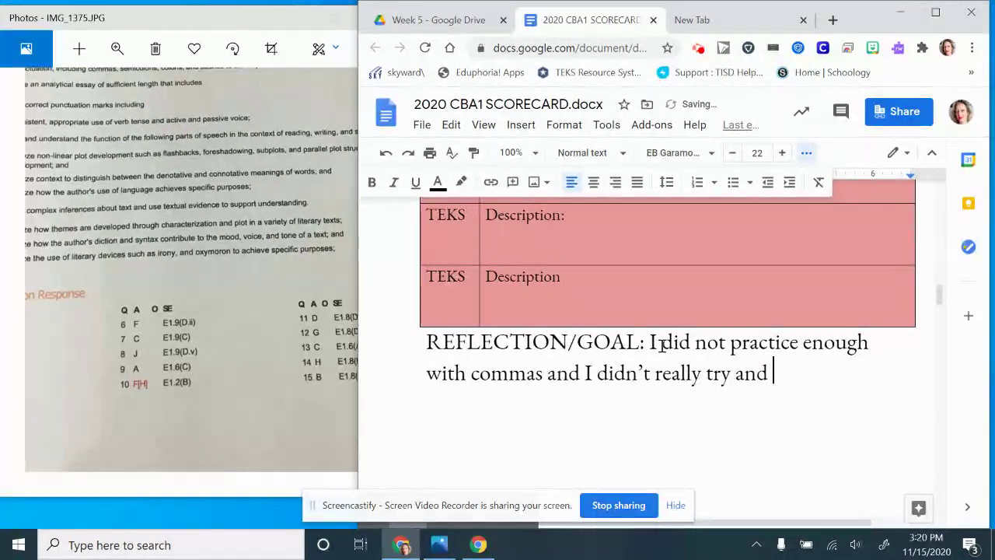
text(idn't really try and annotate )
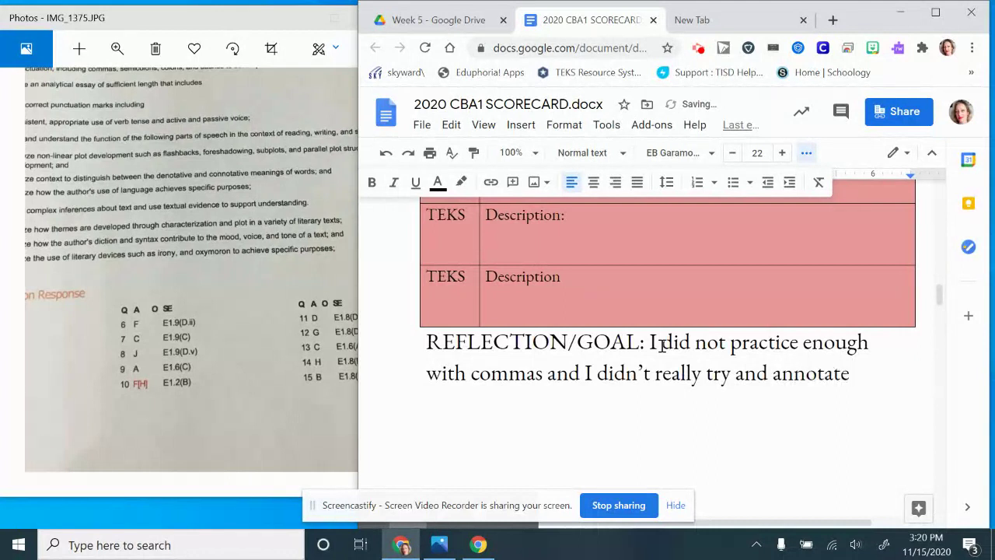
text(with text evi)
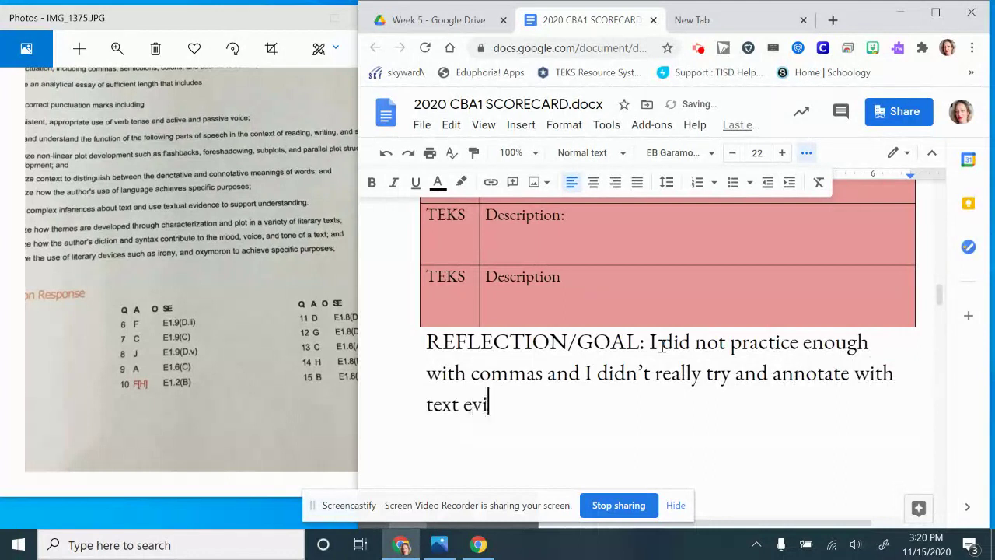
text(dence to pro)
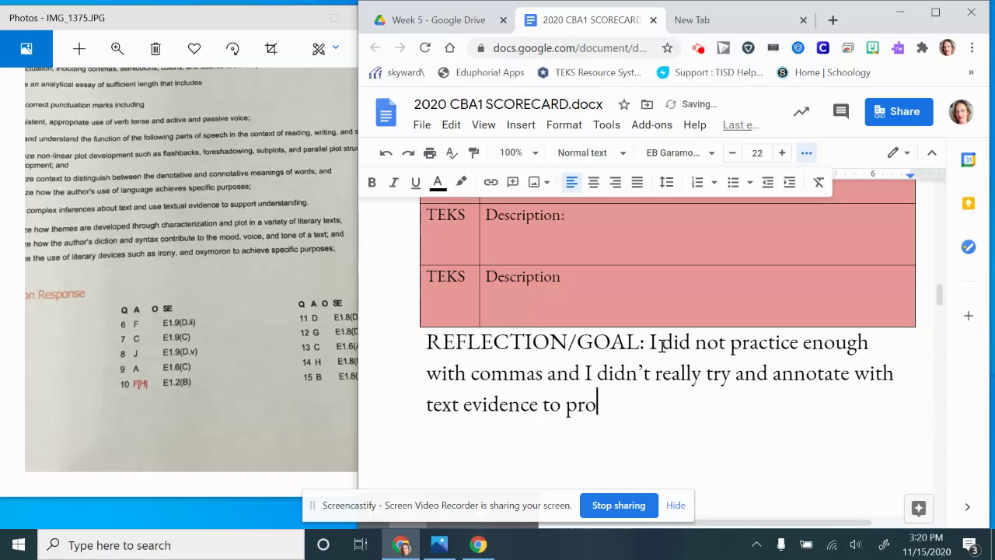
text(ve me)
key(BackSpace)
text(y answers. )
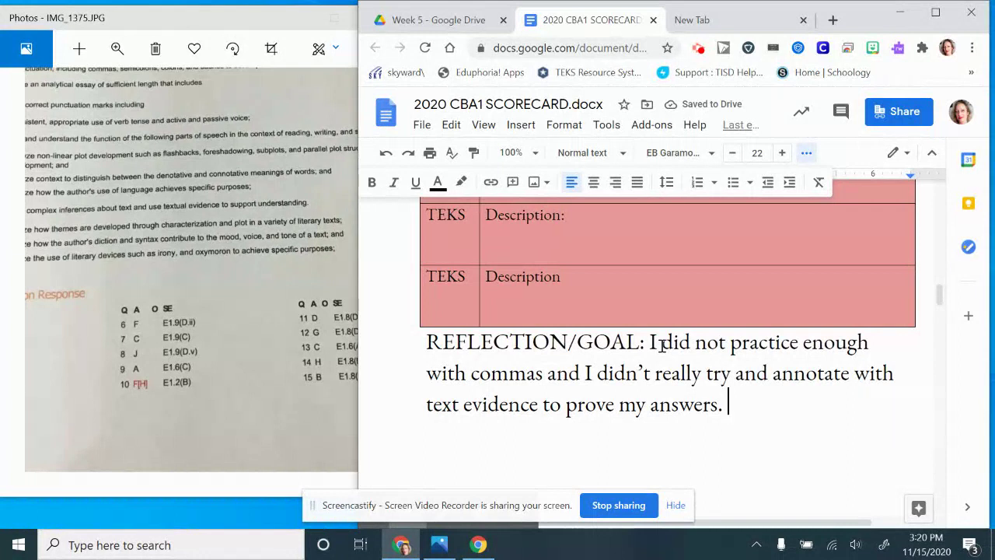
Add the goal sentence "I want to get 2 more correct next time." to the end of the reflection
text(I want)
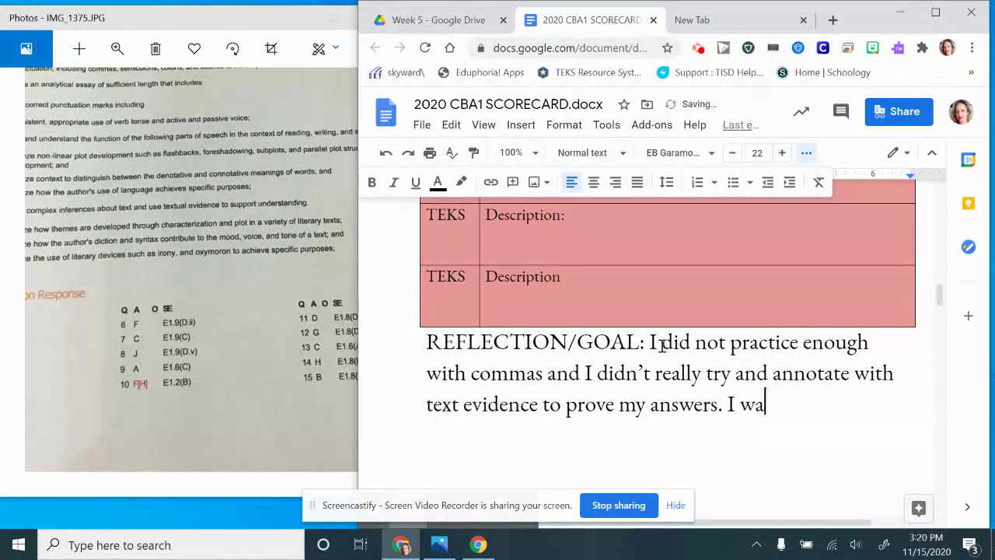
key(BackSpace)
text(nt to get )
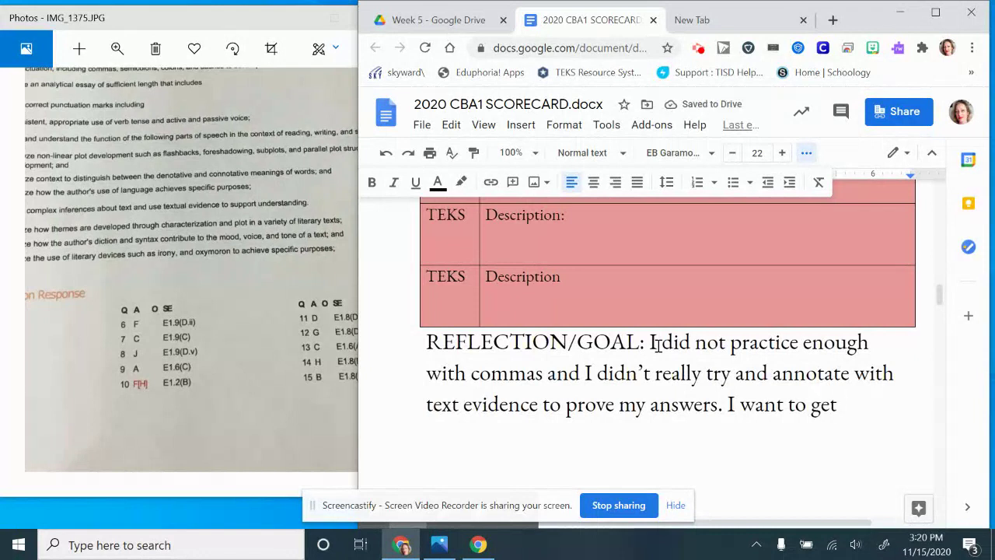
text(2 mor)
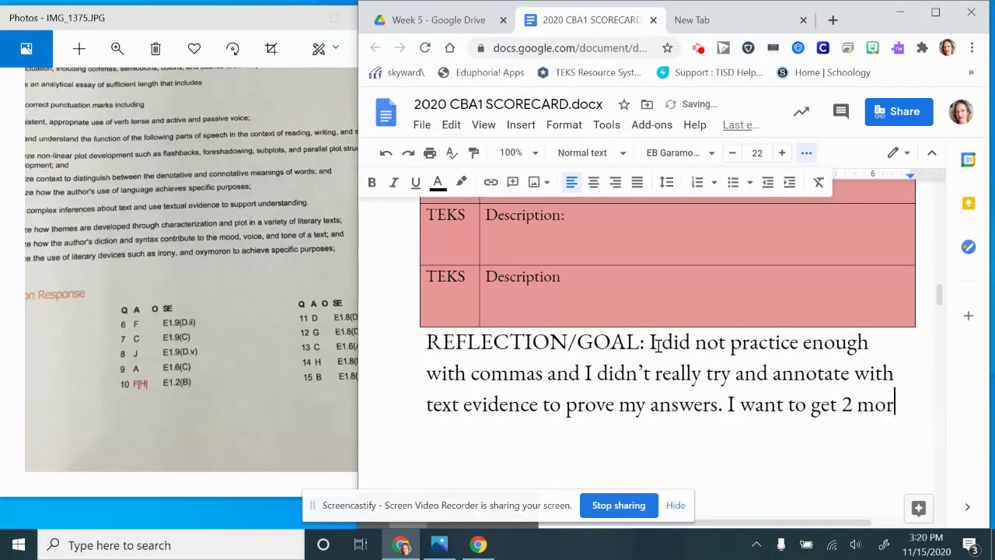
text(e correct n)
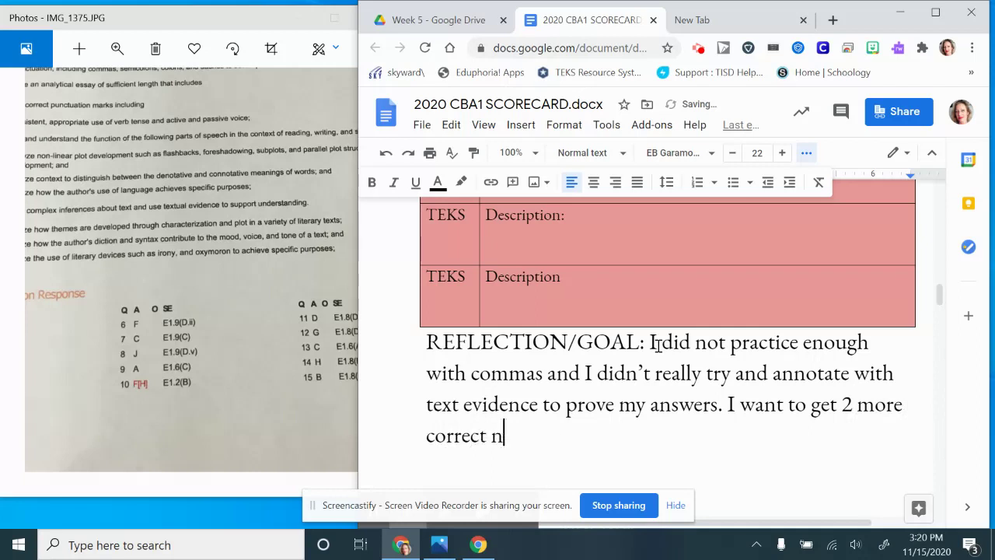
text(ext time.)
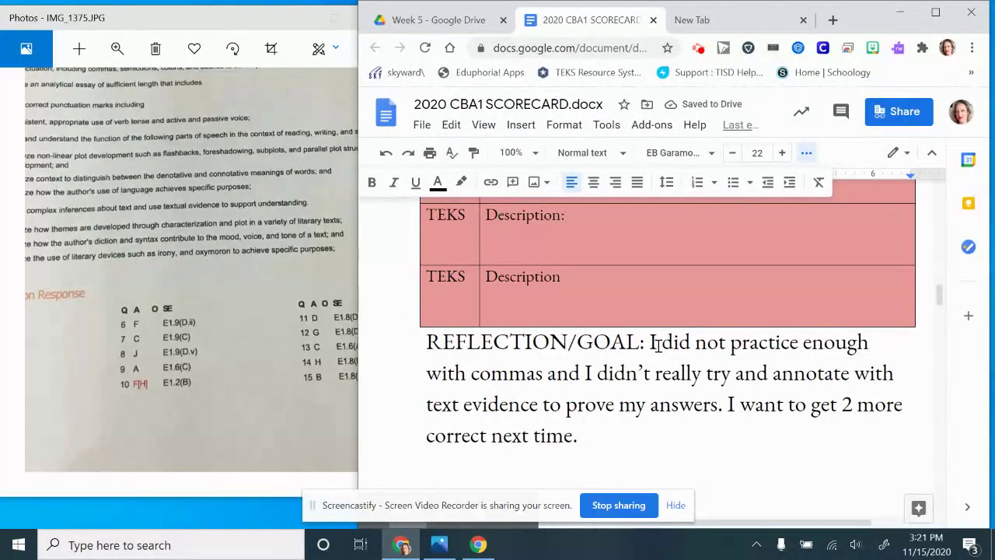
Look back over the scorecard up to its STAAR rating summary and switch to the report photo in Photos
scroll(657, 346, down, 2)
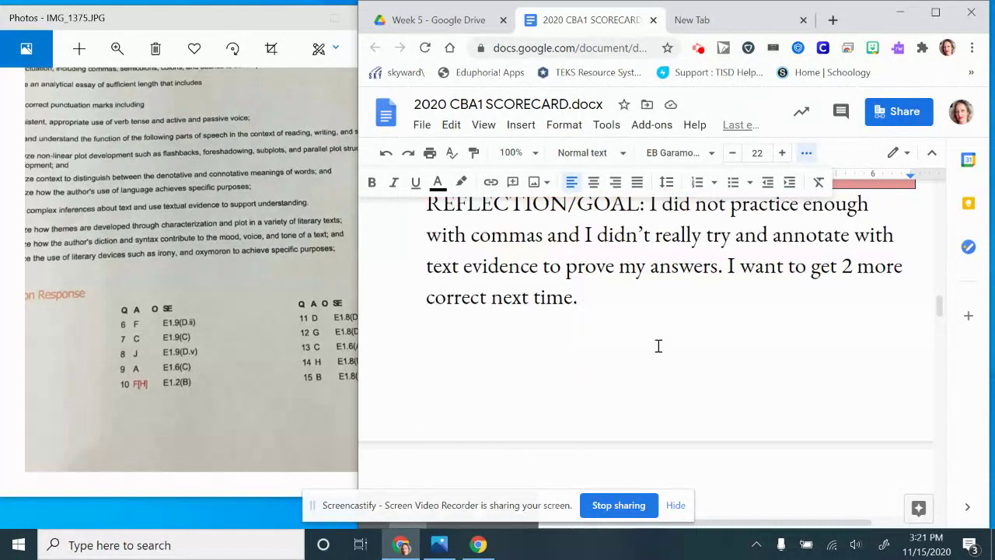
scroll(658, 345, up, 8)
scroll(657, 345, up, 10)
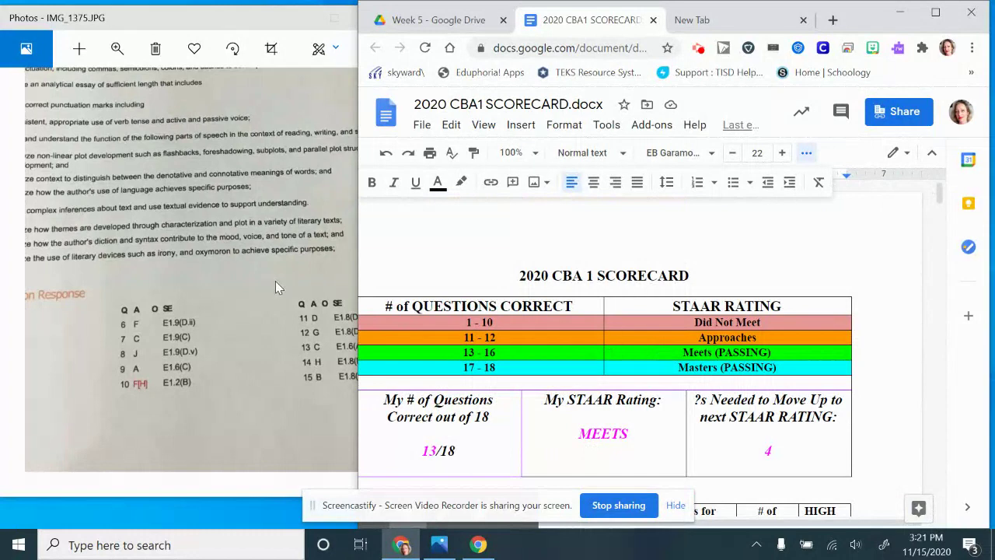
click(276, 281)
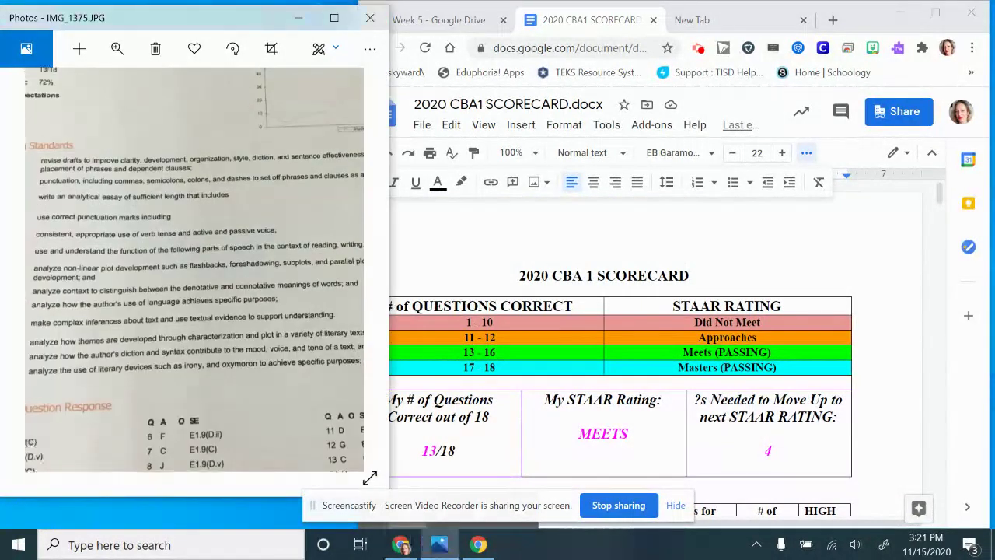